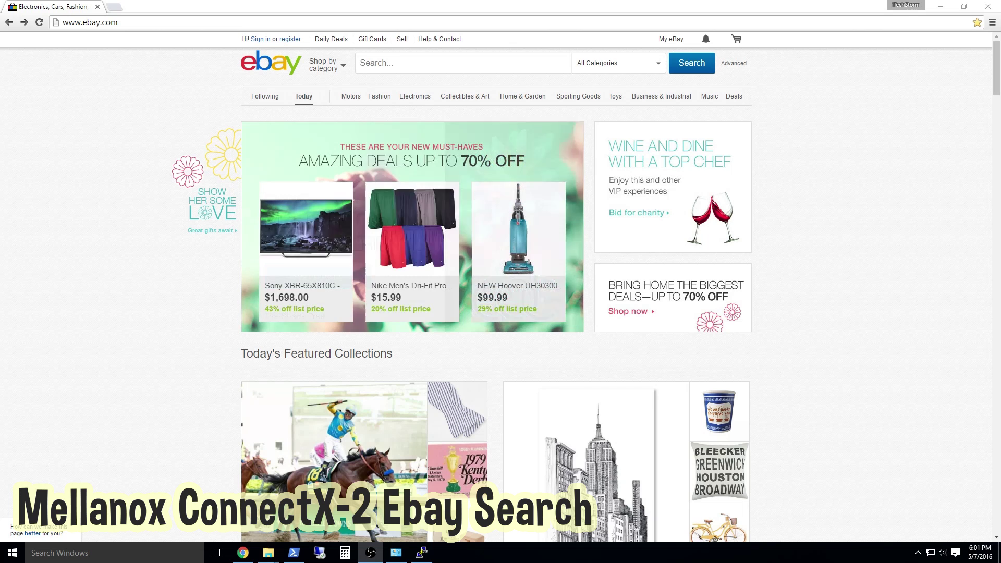
Step: Search eBay for 'mellanox connectx-2' and open the $18.50 MNPA19-XTR 10GbE SFP+ card listing
type("mellanox connectx-2")
key("Return")
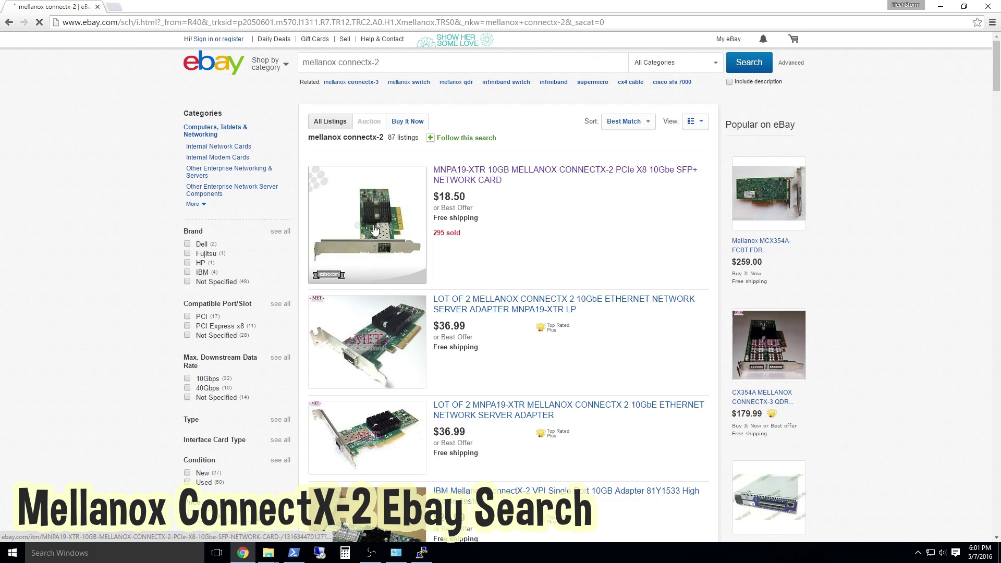
left_click(519, 172)
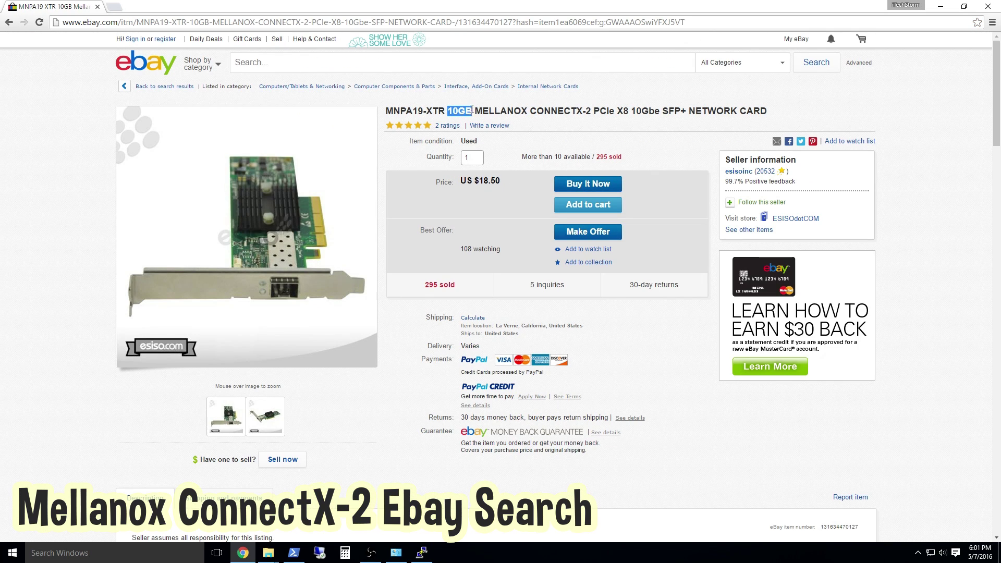
left_click_drag(472, 110, 774, 116)
left_click(706, 122)
mouse_move(271, 238)
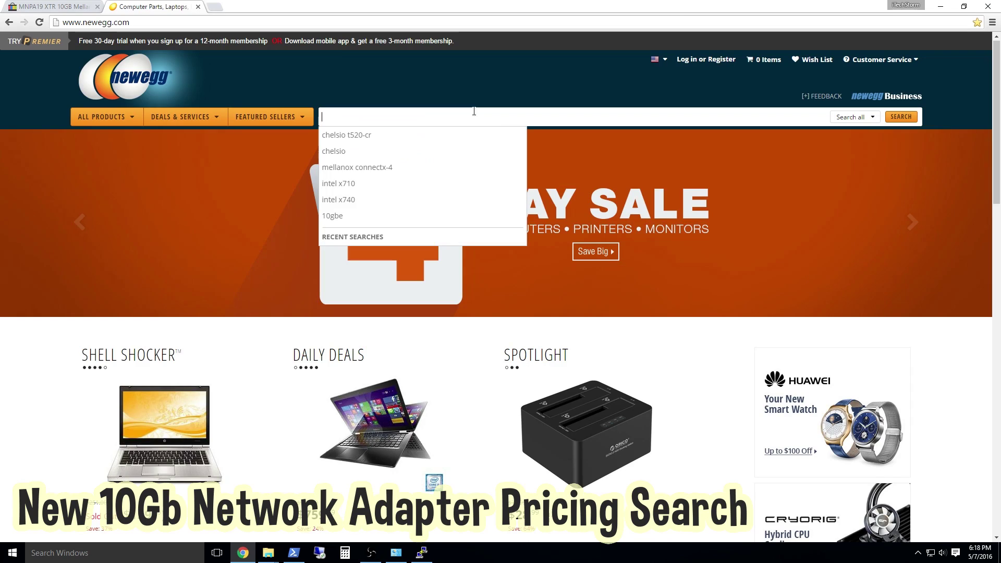
Step: Search Newegg for Intel X710 adapters and review their prices
type("x7")
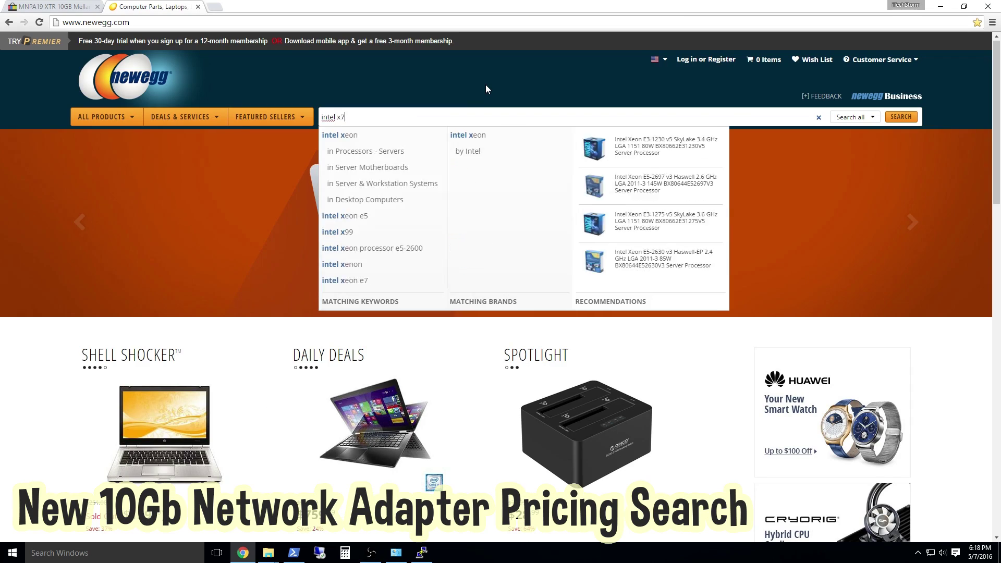
type("10")
key("Return")
scroll(594, 327, "down", 3)
scroll(594, 326, "up", 3)
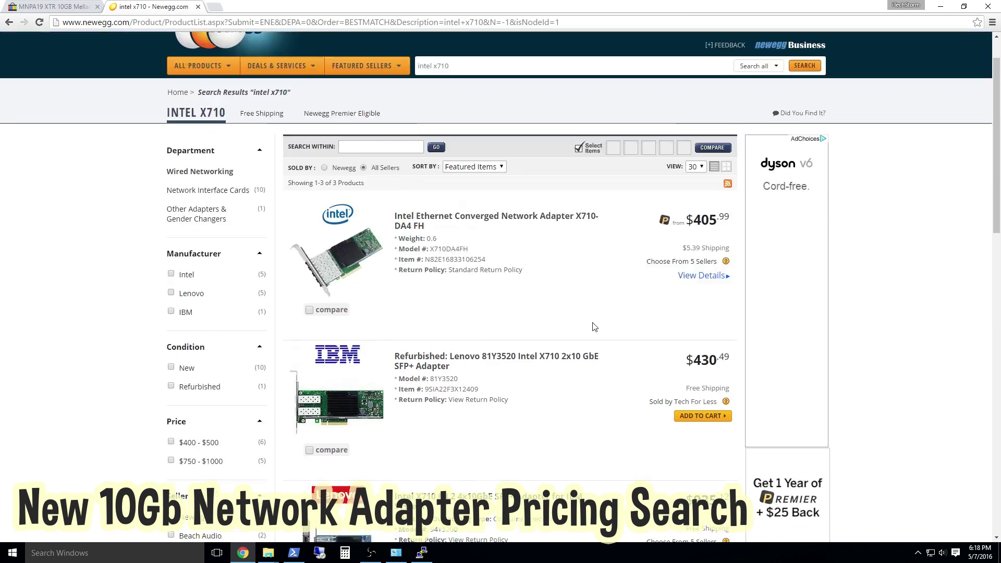
scroll(594, 327, "up", 2)
Step: Replace the query with 'mellanox connectx-4' and review those adapter prices
left_click(469, 116)
type("mellanox connectx-4")
key("Return")
scroll(683, 171, "down", 2)
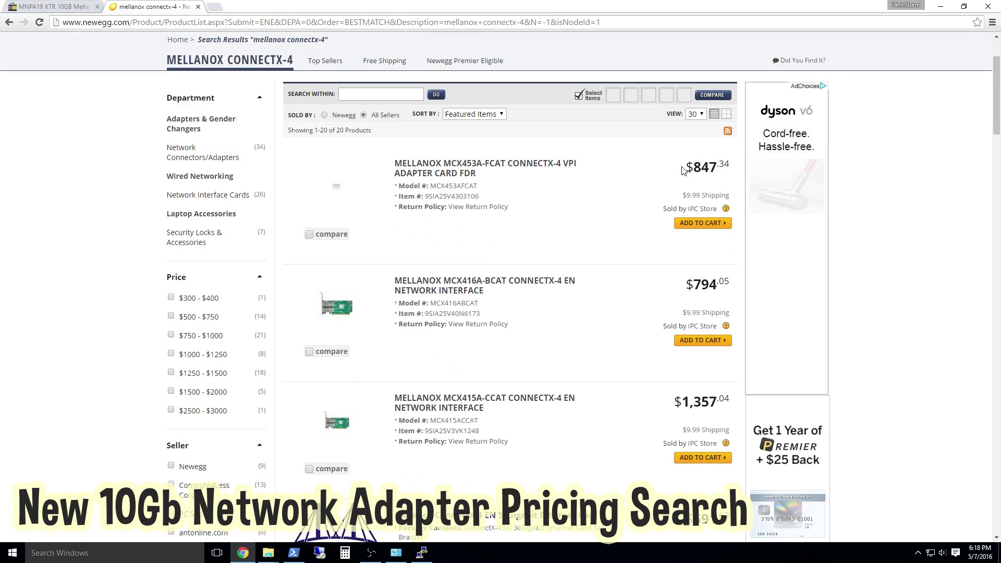
scroll(683, 208, "down", 6)
scroll(652, 260, "up", 7)
Step: Search Newegg for the Chelsio T520-CR card
left_click(495, 66)
type("chelsio t-5")
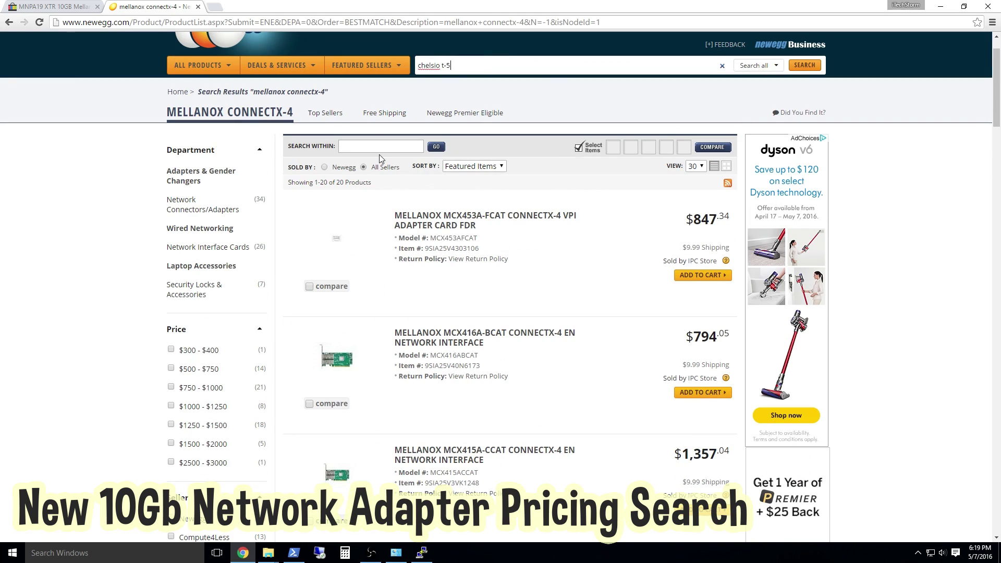
type("0-cr")
key("Return")
scroll(557, 328, "up", 3)
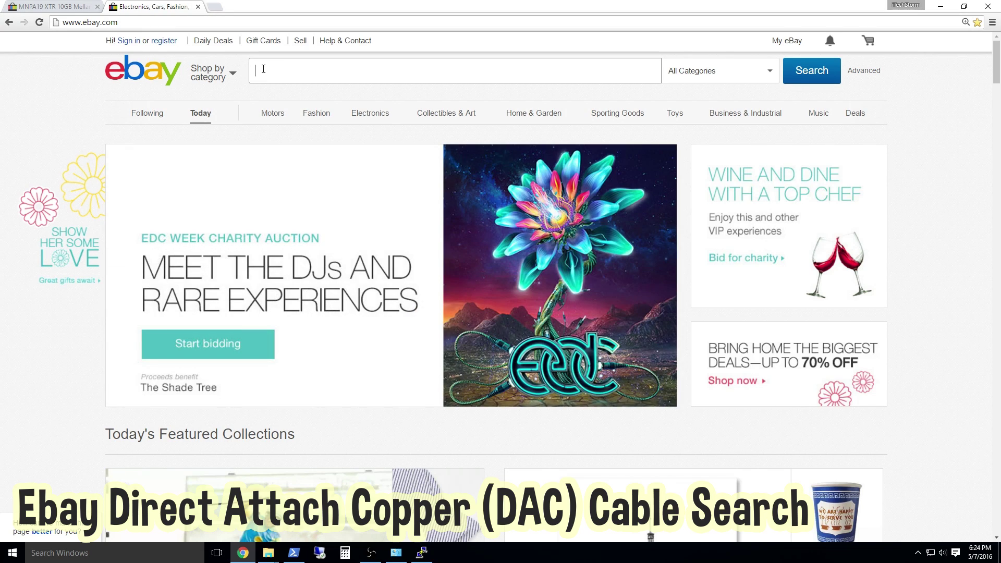
Step: Search eBay for SFP-H10GB twinax cables and spot the 3 Meter Twinax listing
type("SFP-H10GB-CU2M")
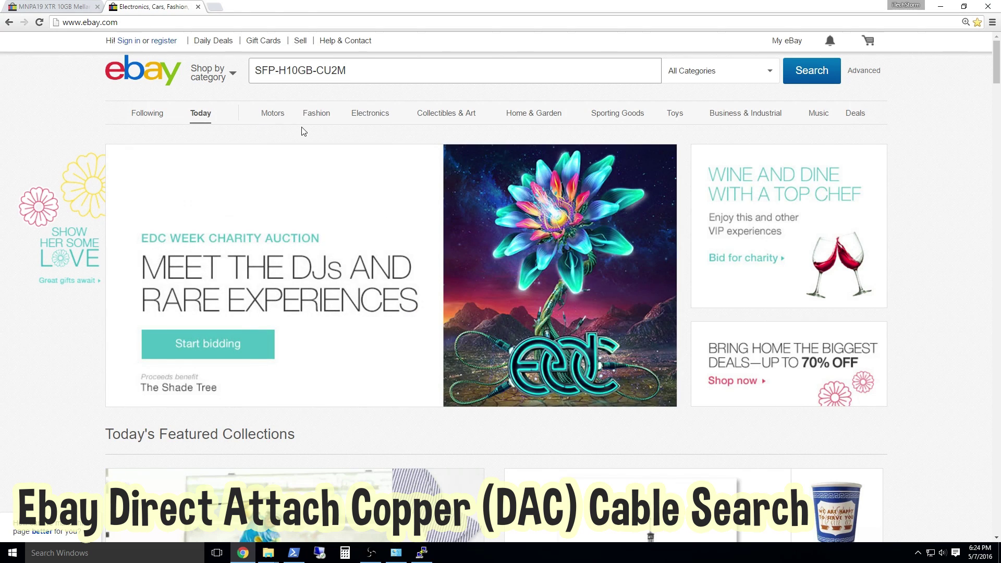
mouse_move(404, 116)
key("BackSpace")
key("BackSpace")
key("BackSpace")
key("BackSpace")
key("Return")
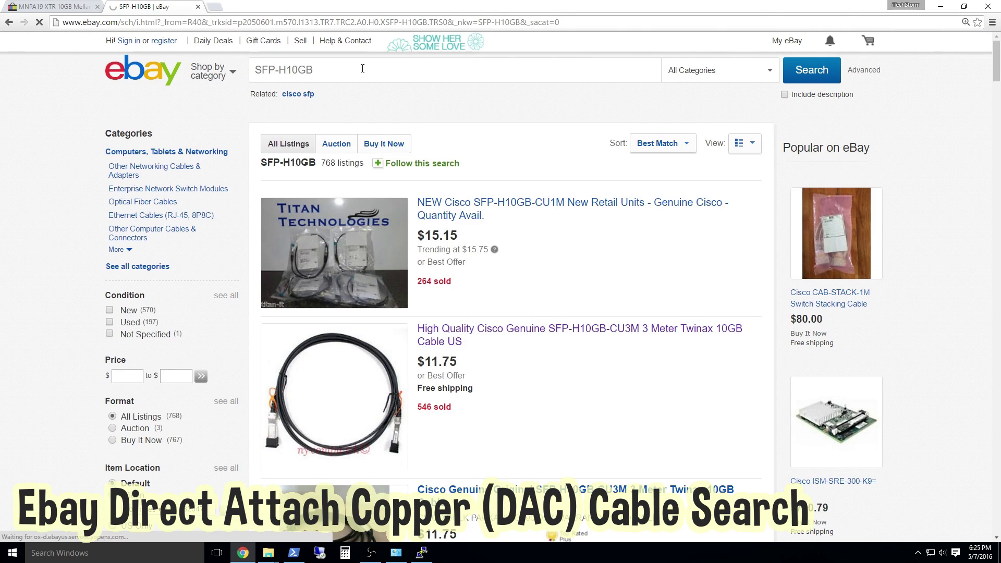
left_click(581, 305)
scroll(581, 305, "down", 4)
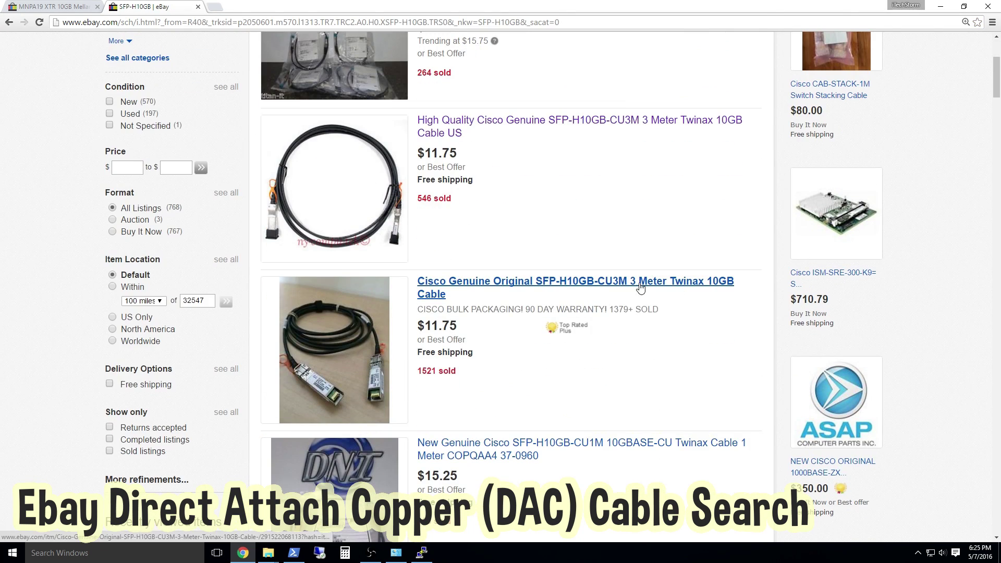
left_click_drag(734, 282, 627, 287)
left_click_drag(743, 121, 603, 117)
Step: Open the Cisco SFP-H10GB-CU3M 3 Meter listing and view its SFP-end close-up and $11.75 price
left_click(563, 128)
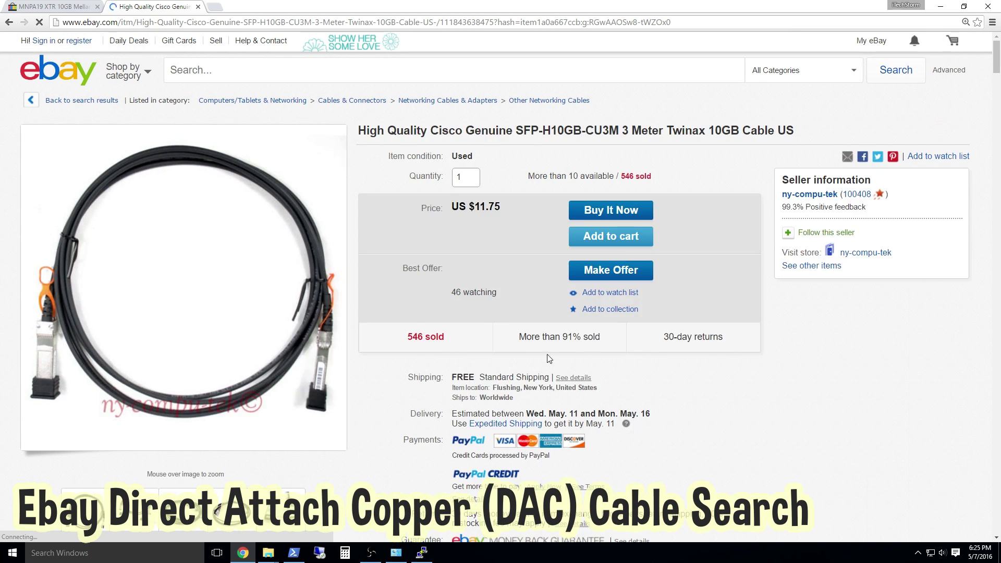
left_click(284, 509)
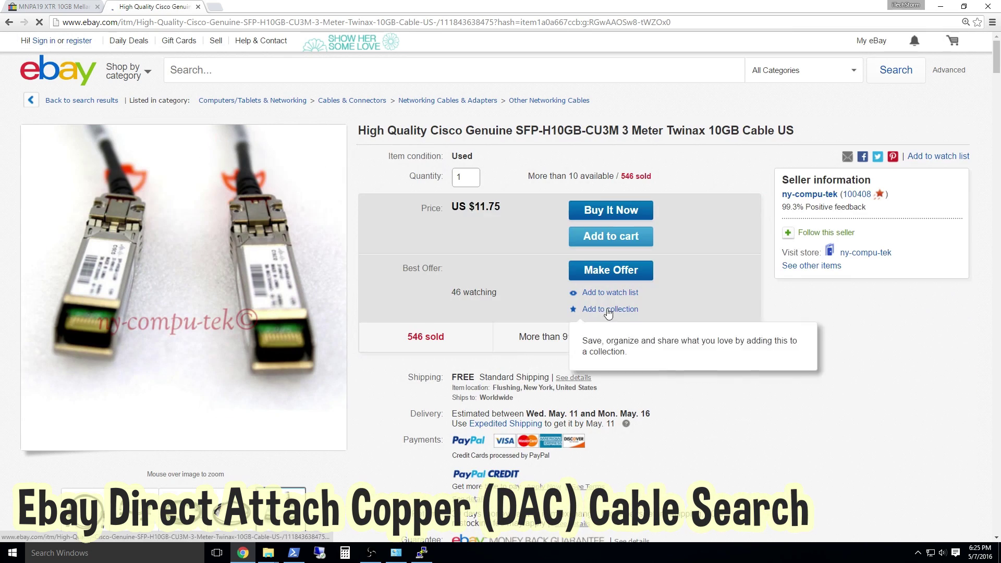
left_click_drag(499, 208, 421, 207)
left_click(517, 224)
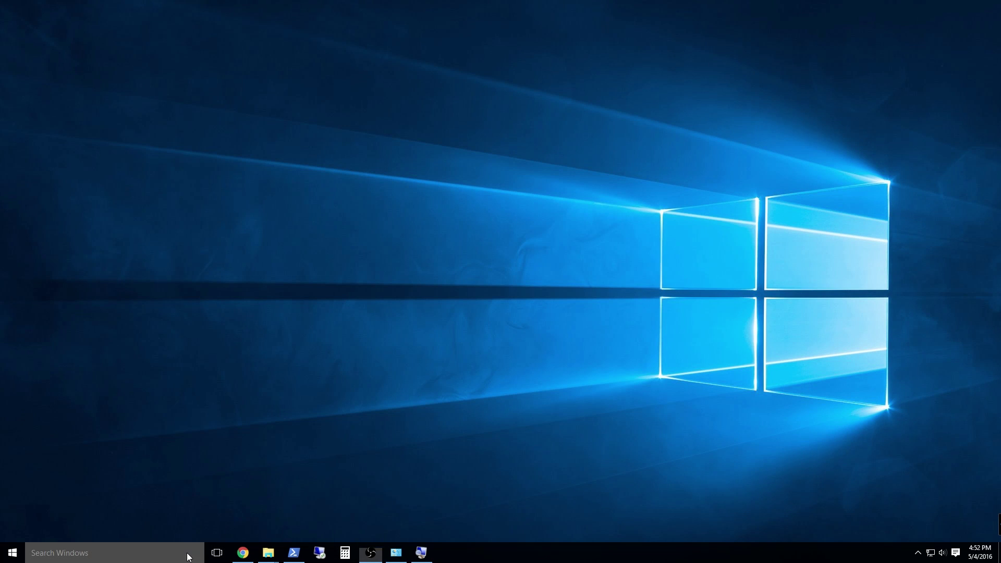
Step: Launch System Information via 'msinfo' and find the Mellanox ConnectX EN entry
left_click(188, 554)
type("msinfo32")
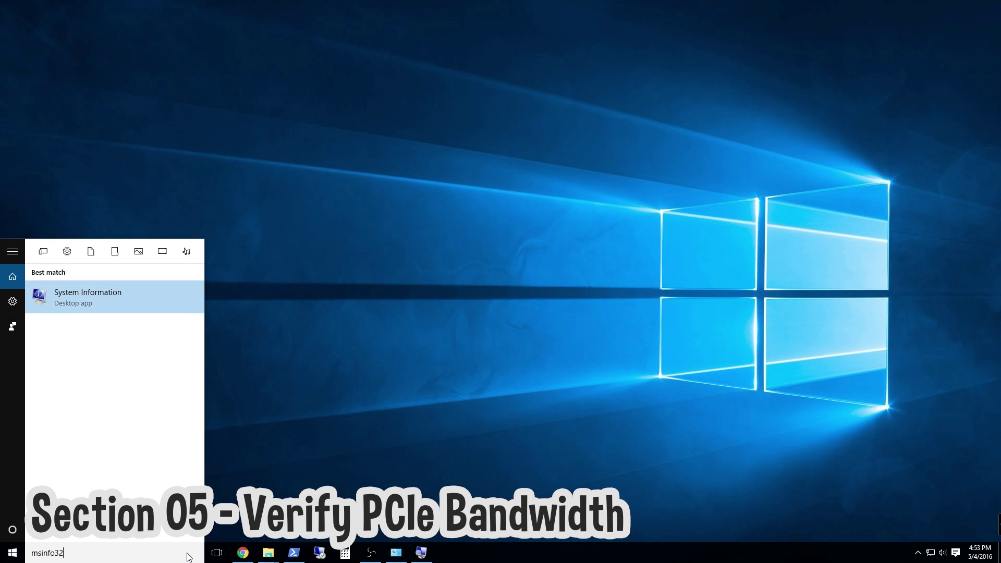
key("Return")
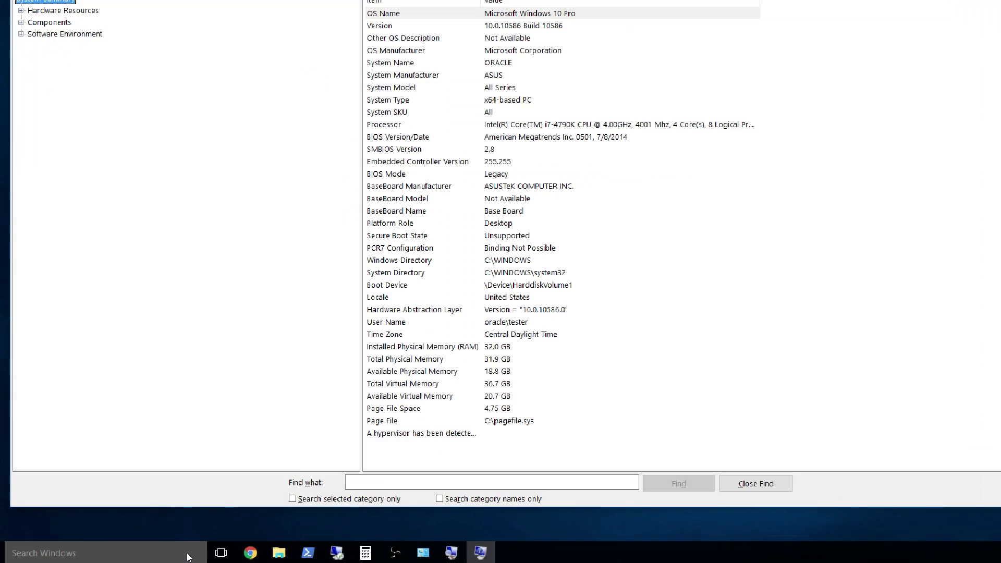
key("ctrl+f")
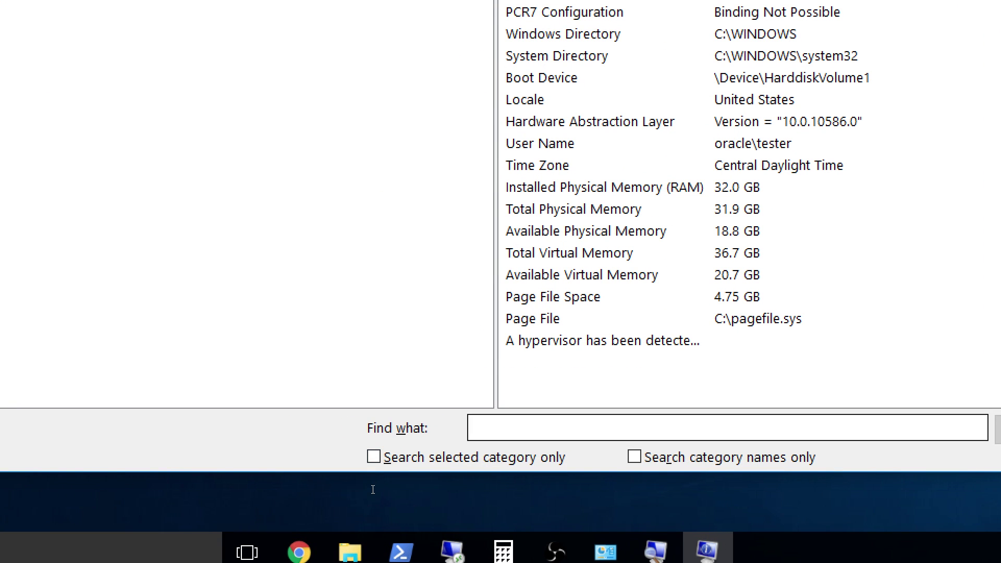
type("mellanox")
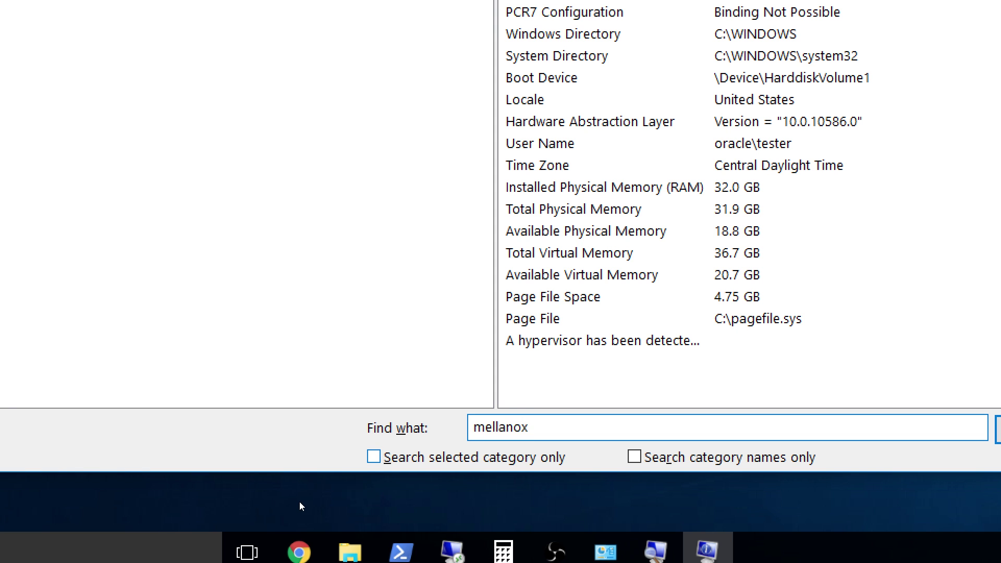
key("Return")
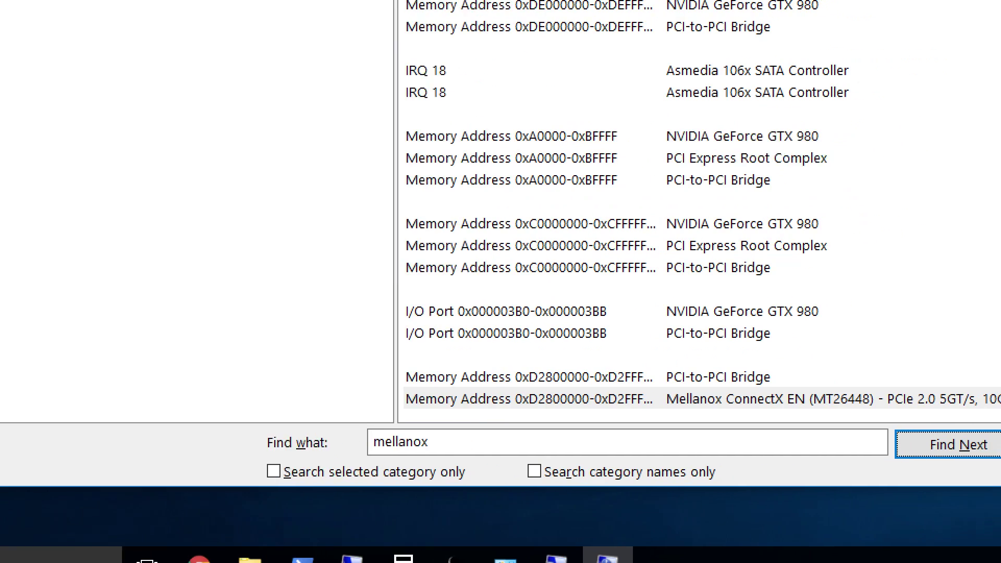
scroll(452, 396, "down", 3)
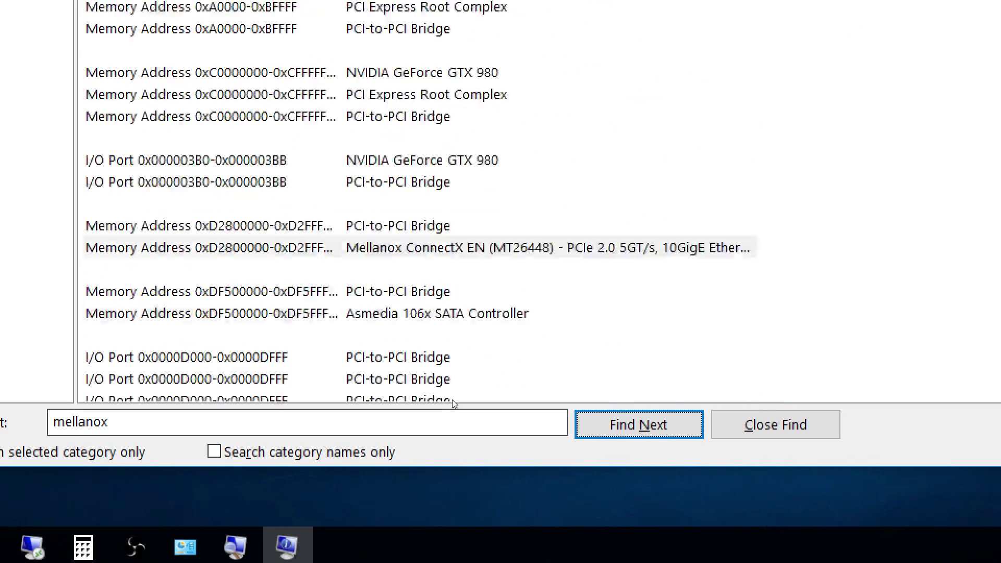
left_click(508, 386)
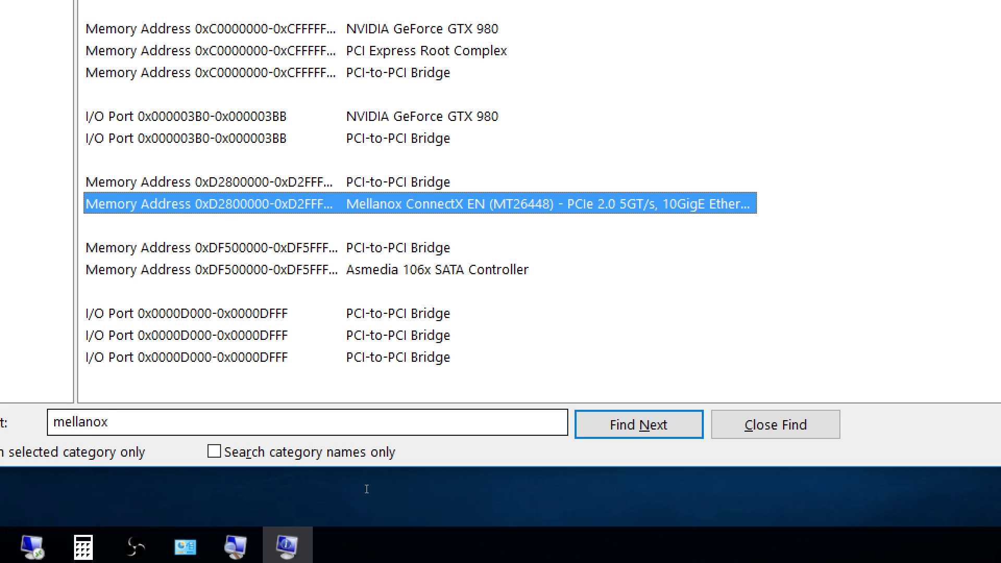
Step: Search the system details for '10g' and reselect the Mellanox ConnectX EN (MT26448) row
key("Tab")
type("10")
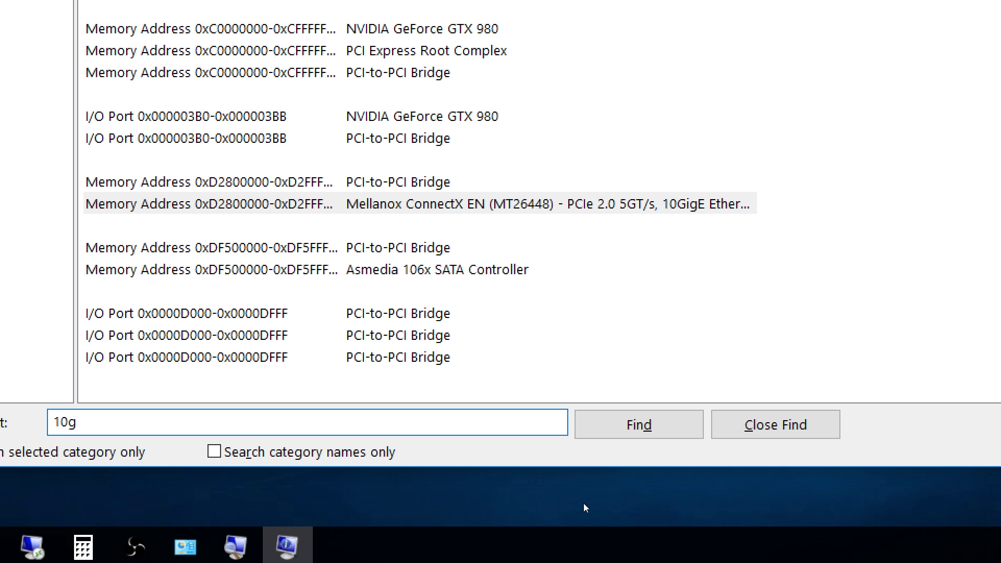
key("Return")
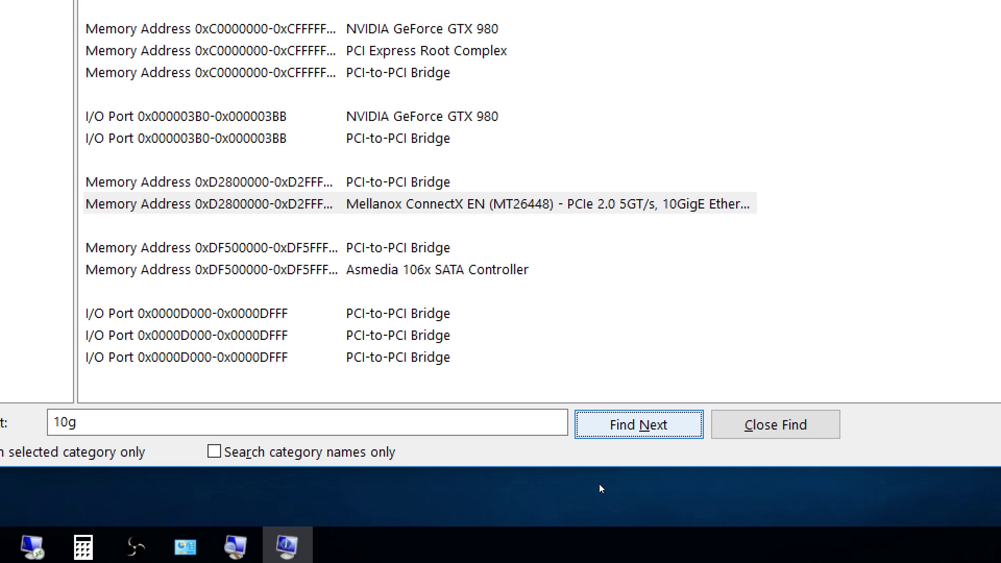
left_click(589, 384)
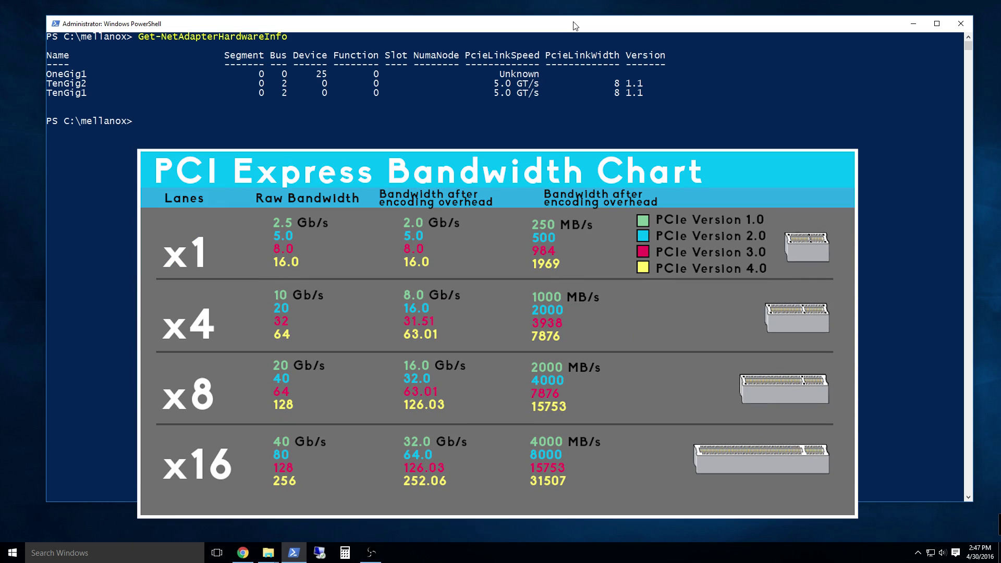
Step: Highlight the TenGig rows, then the PcieLinkSpeed through Version columns reading 5.0 GT/s, width 8
left_click_drag(50, 86, 663, 102)
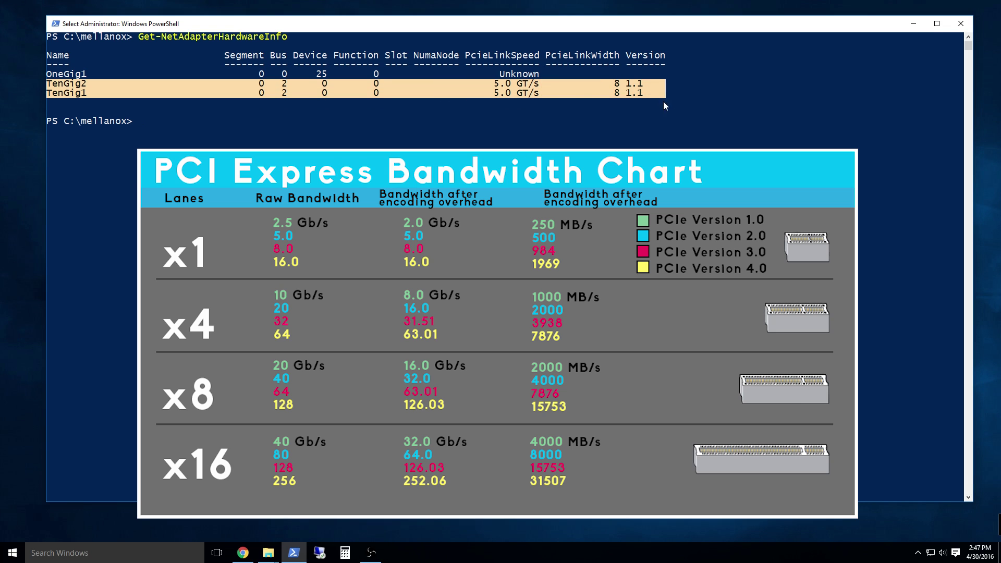
left_click(524, 113)
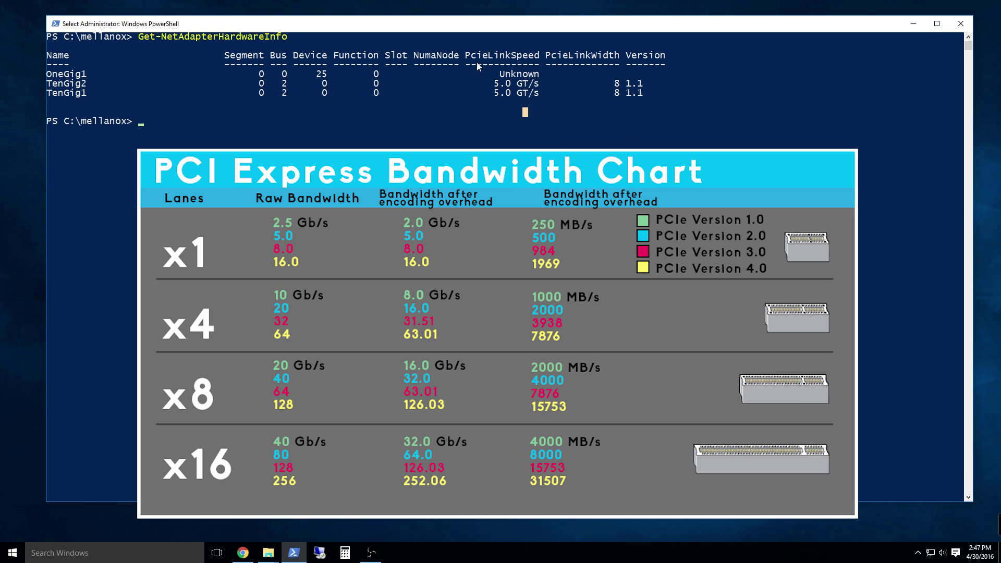
left_click_drag(466, 52, 607, 110)
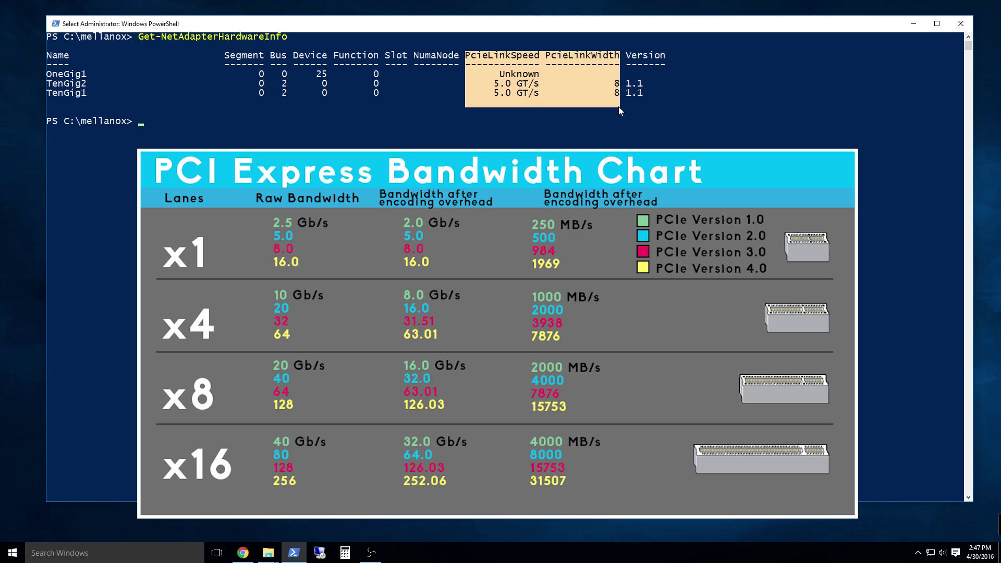
left_click_drag(619, 106, 663, 104)
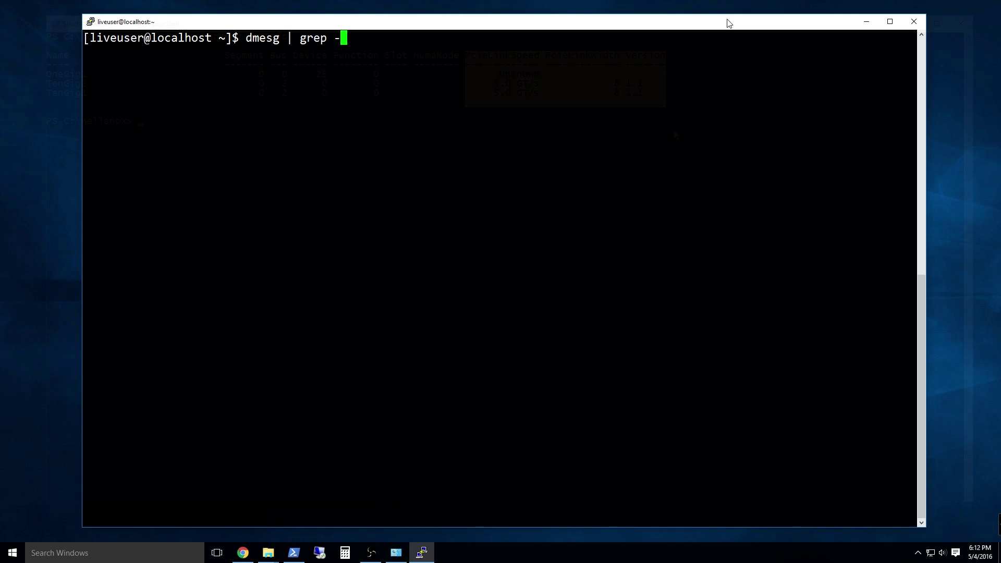
Step: Search the kernel log for '10 G' to confirm the link is up at 10 Gbps
type("i '10 G")
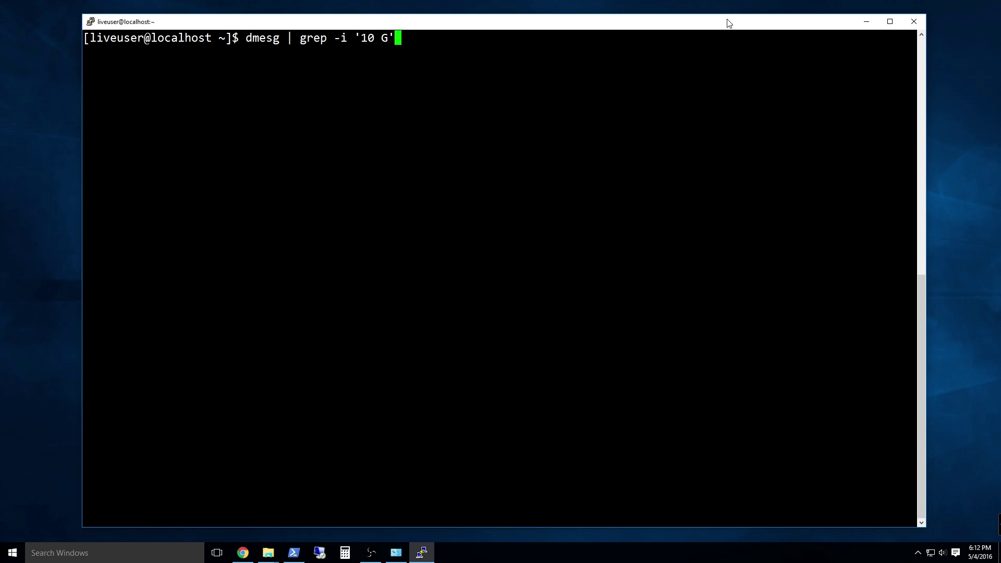
key("Return")
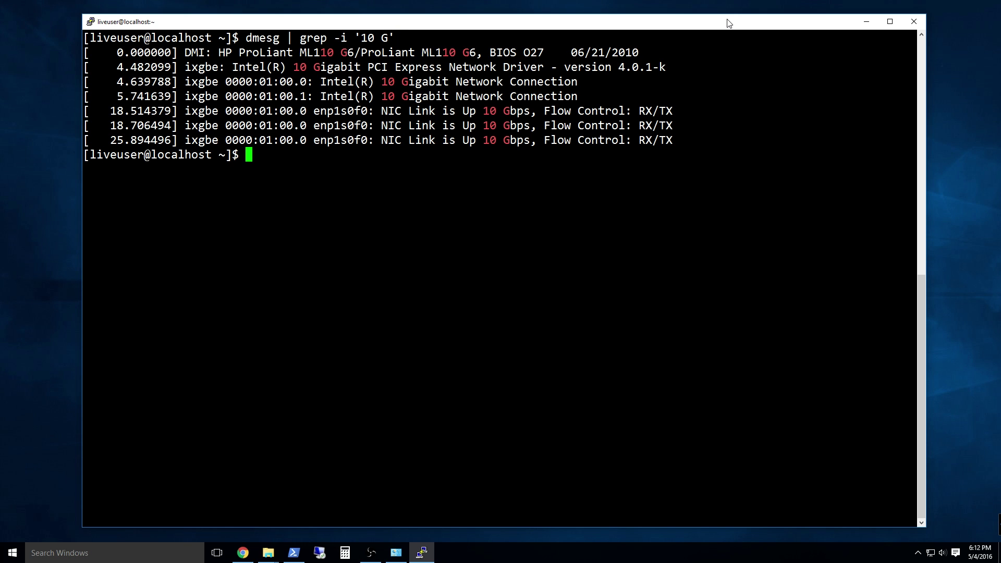
key("Return")
key("Return")
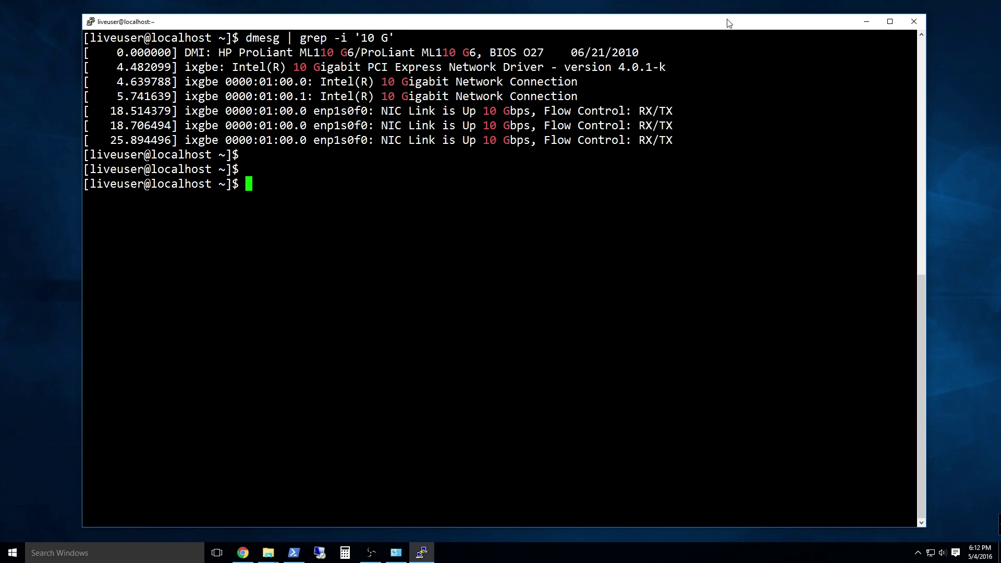
Step: List PCI devices matching '10' and copy the 10-Gigabit controller's address 01:00.0
type("lspci | grep 10")
key("Return")
key("Return")
key("Return")
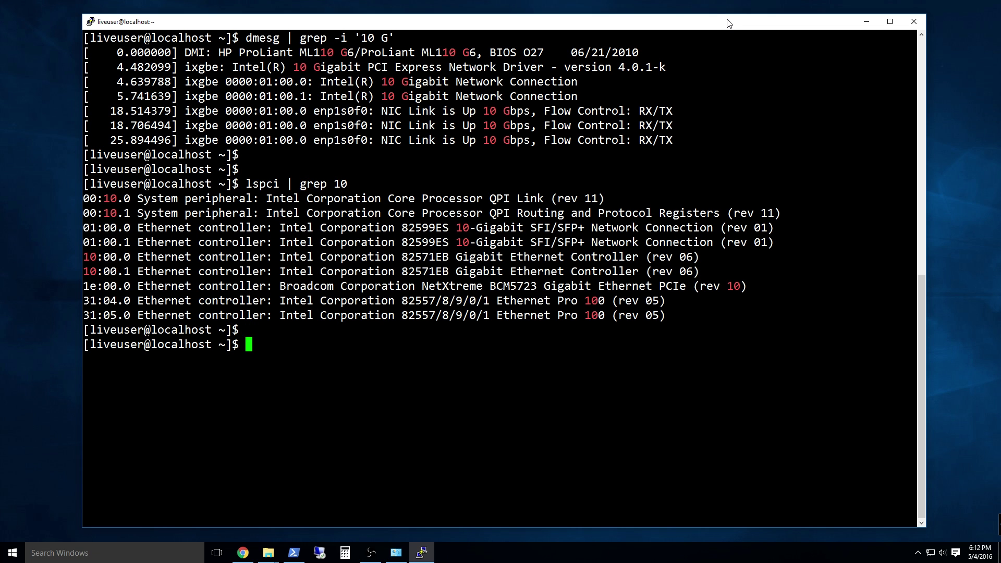
triple_click(507, 228)
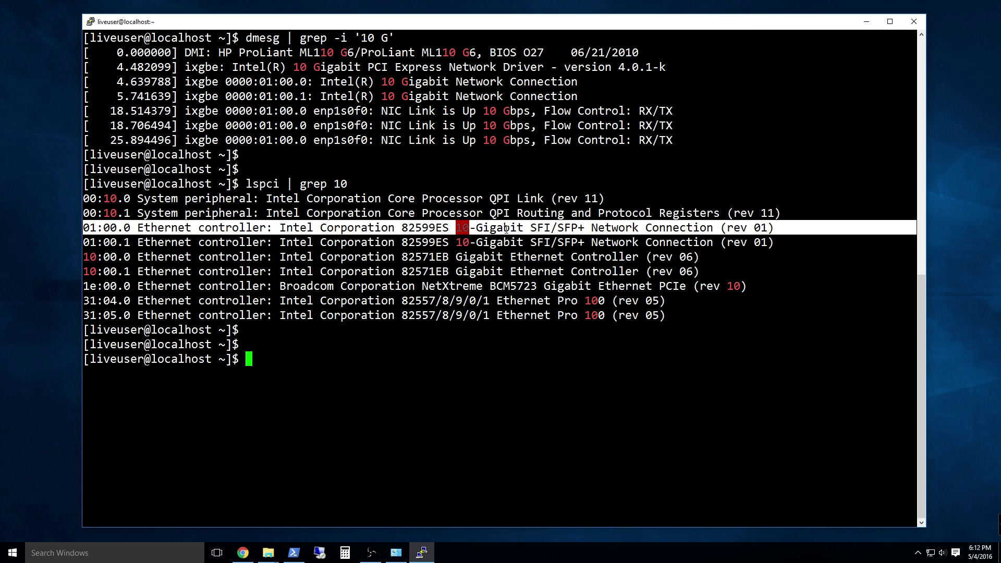
left_click(230, 260)
triple_click(156, 228)
left_click_drag(84, 228, 129, 228)
key("ctrl+c")
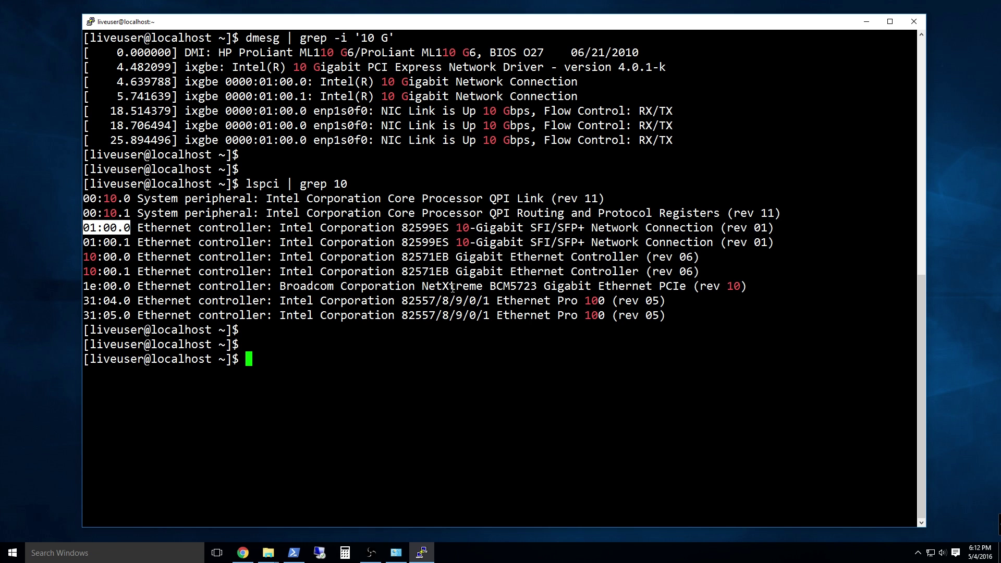
Step: Run 'dmesg | grep 01:00.0' and highlight the 5.0GT/s x8 PCIe bandwidth lines
type("dmesg | grep")
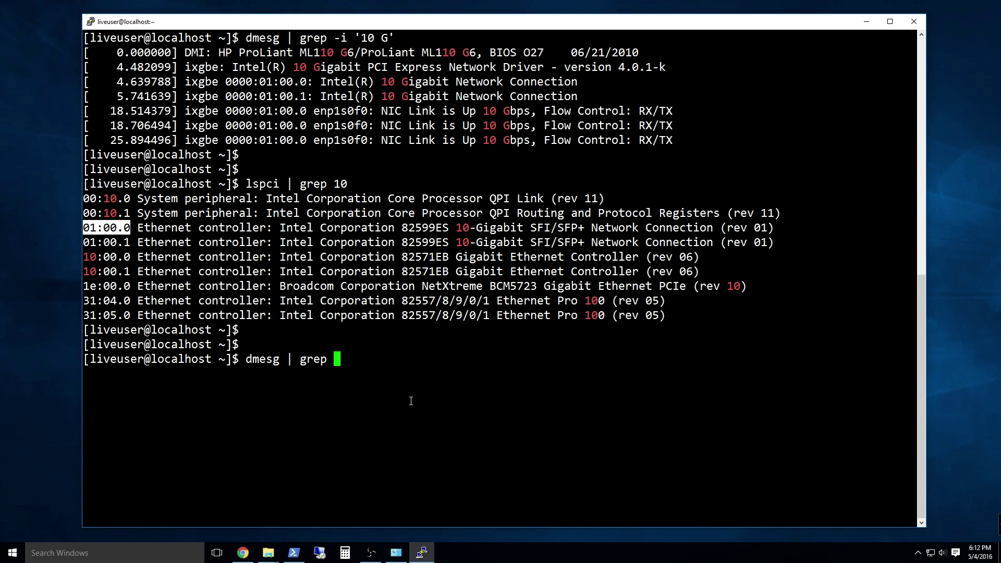
right_click(411, 401)
key("Return")
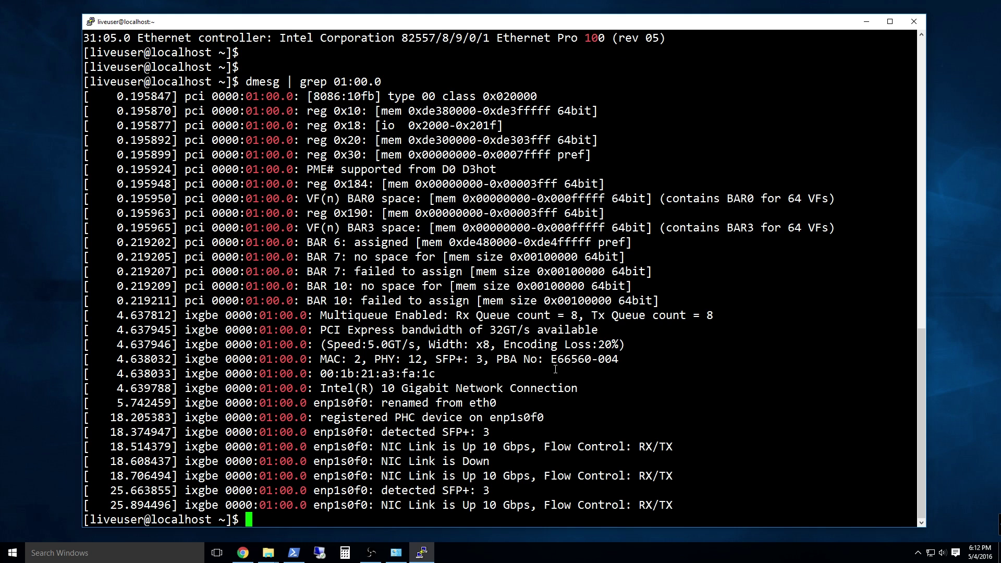
left_click_drag(320, 314, 711, 345)
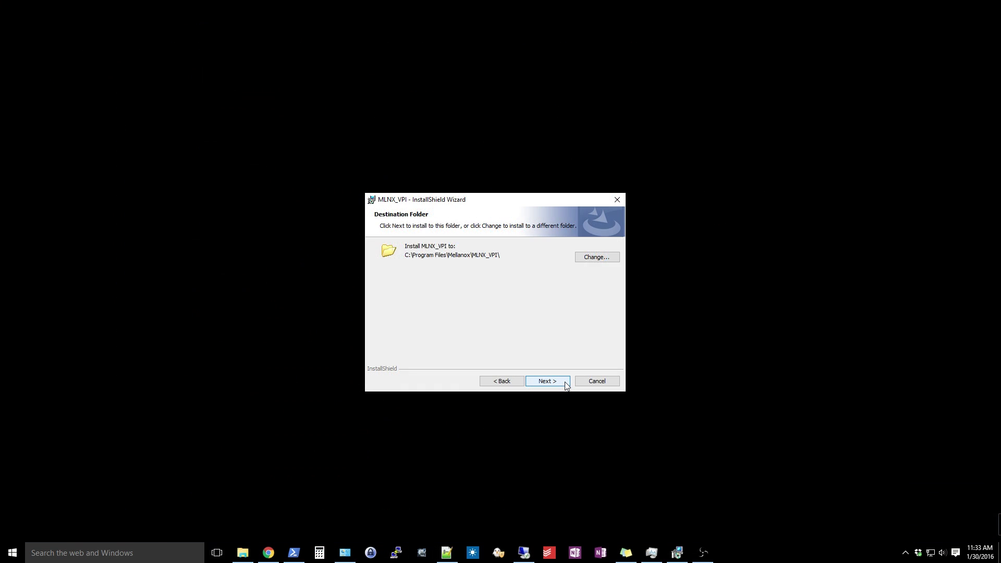
Step: Install MLNX_VPI with the Complete setup type, then close the wizard at its completion summary
left_click(566, 383)
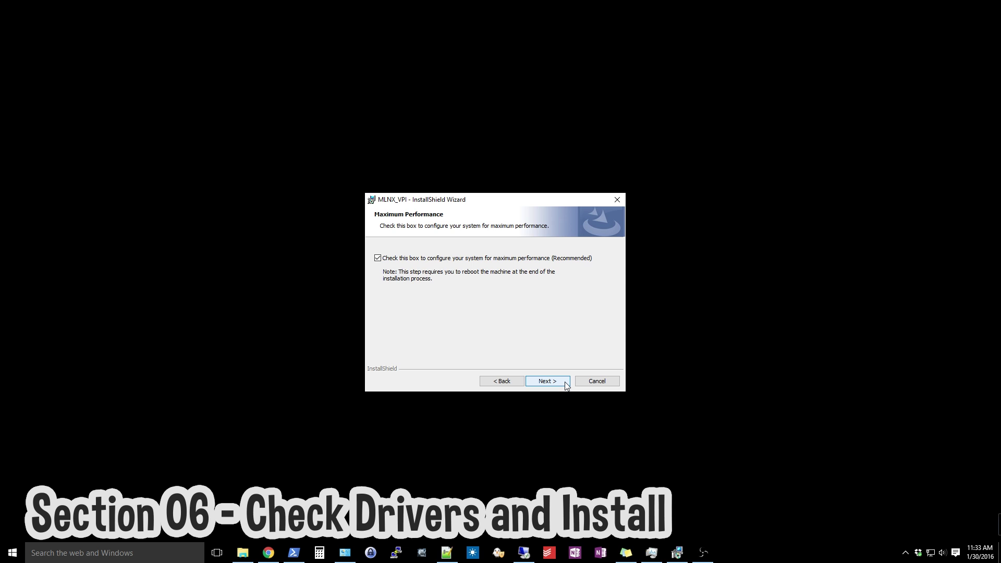
left_click(566, 384)
left_click(401, 308)
left_click(561, 380)
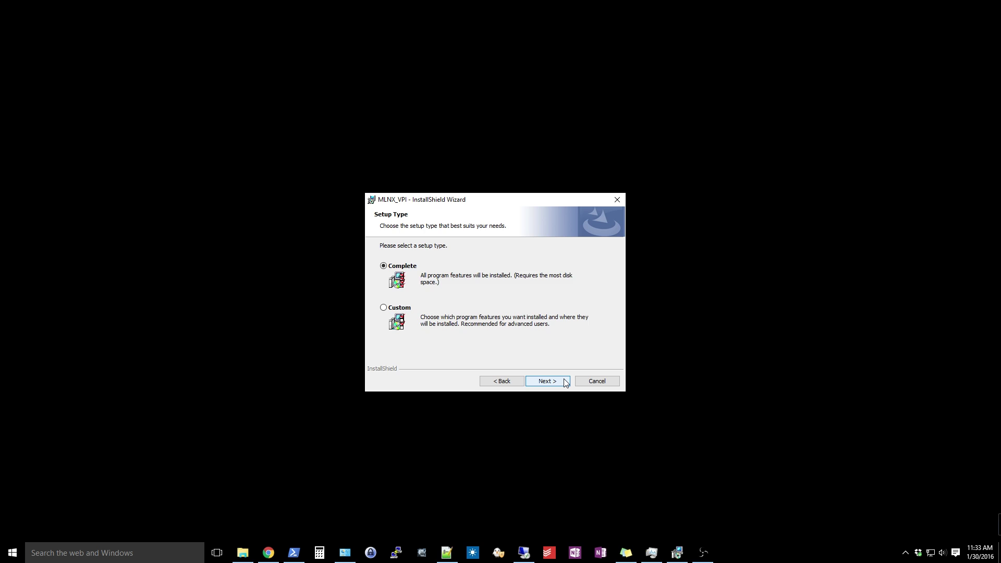
left_click(562, 383)
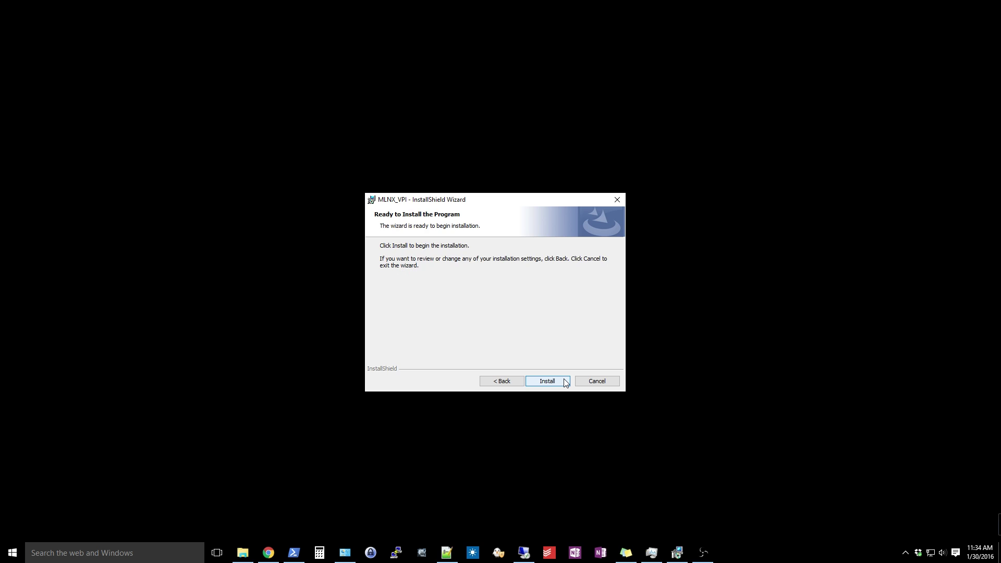
left_click(565, 382)
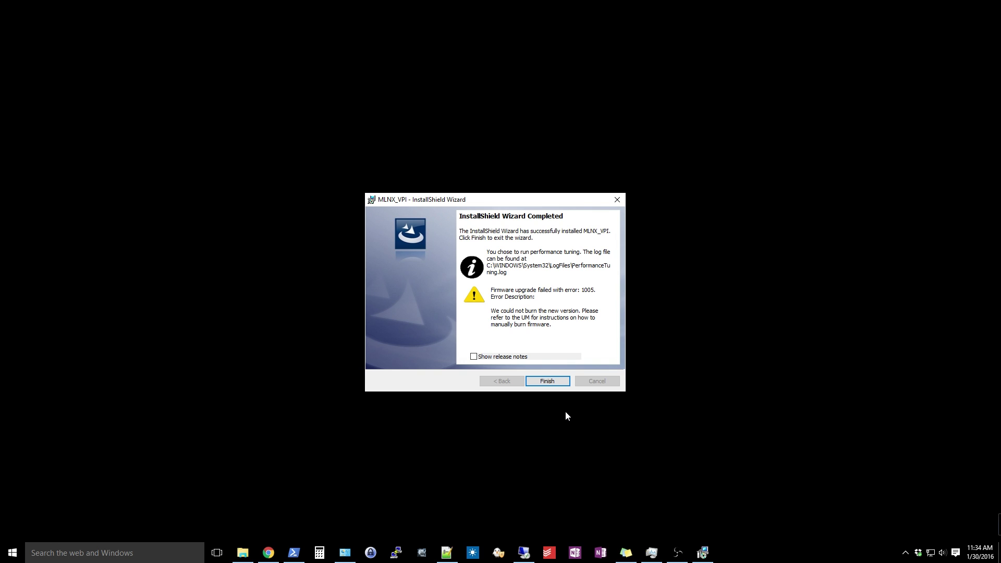
left_click(560, 384)
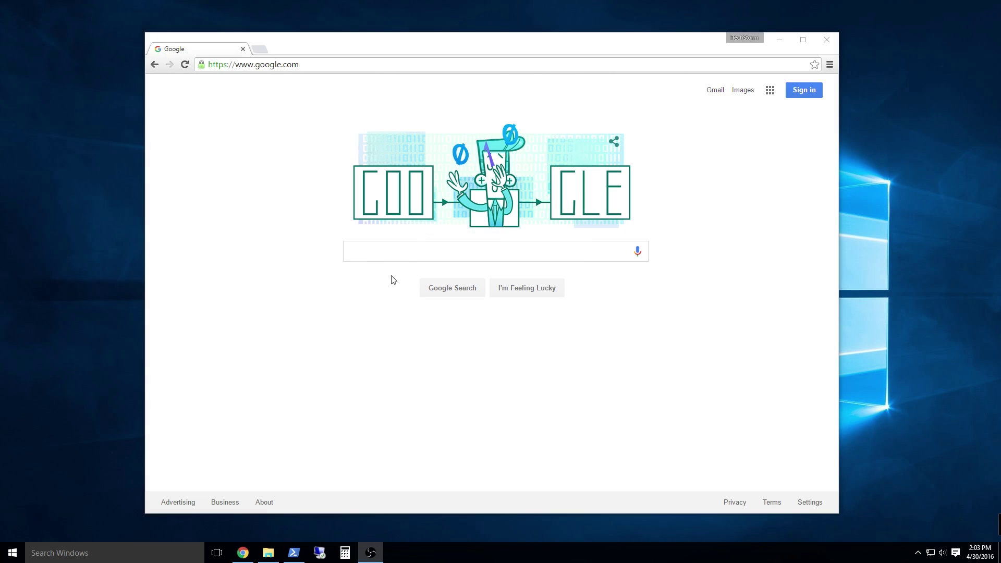
Step: Google 'mellanox mlxup' and open the mlxup Firmware Utility page
type("mellanox mlxup")
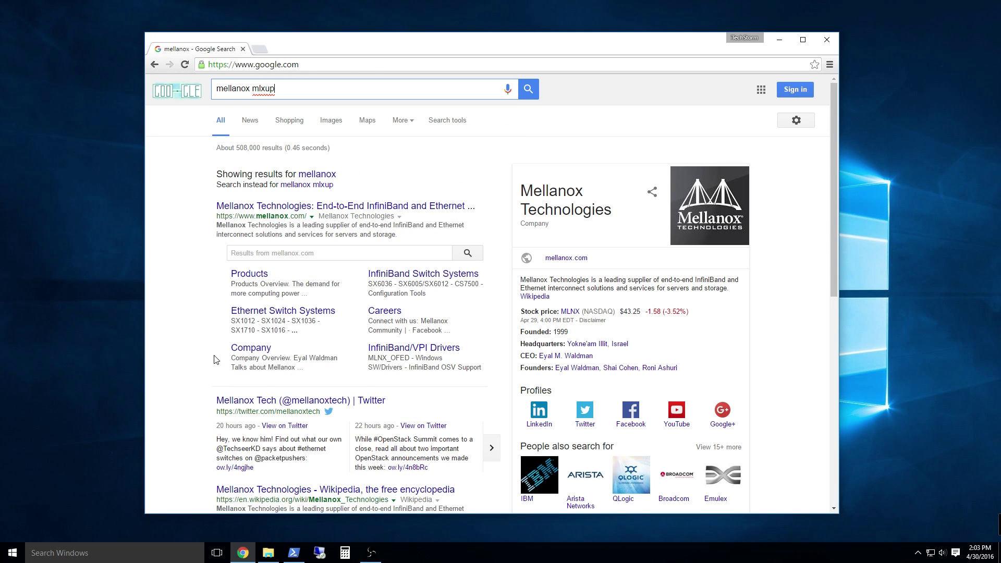
key("Return")
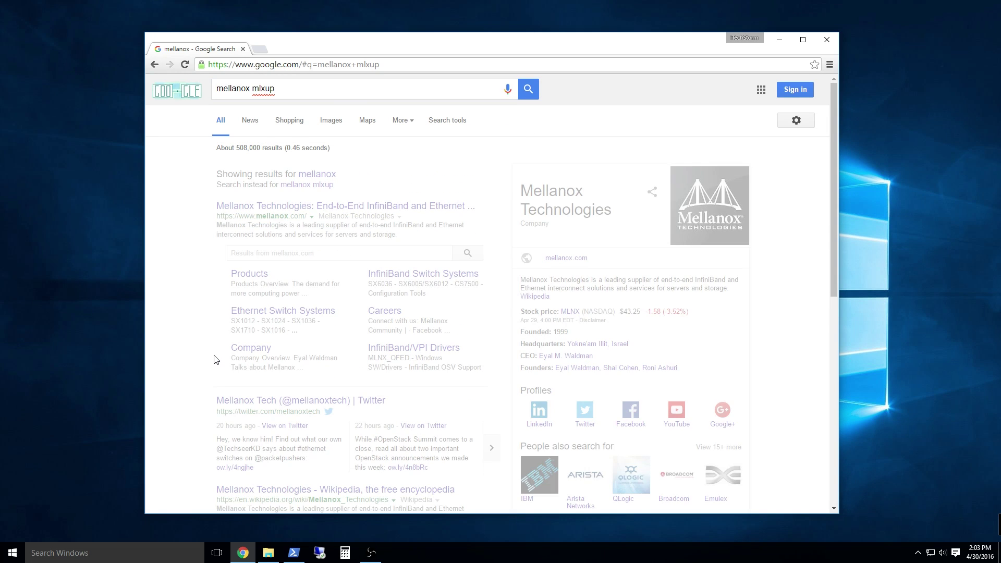
left_click(297, 203)
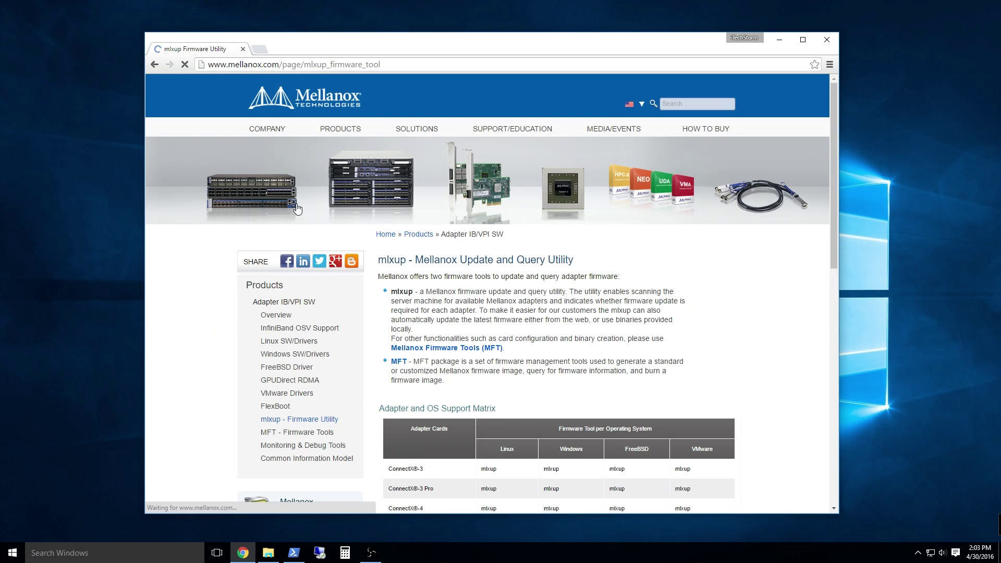
Step: Select mlxup 4.3.0 for Windows x64 and download mlxup.exe
scroll(766, 365, "down", 7)
scroll(770, 372, "down", 2)
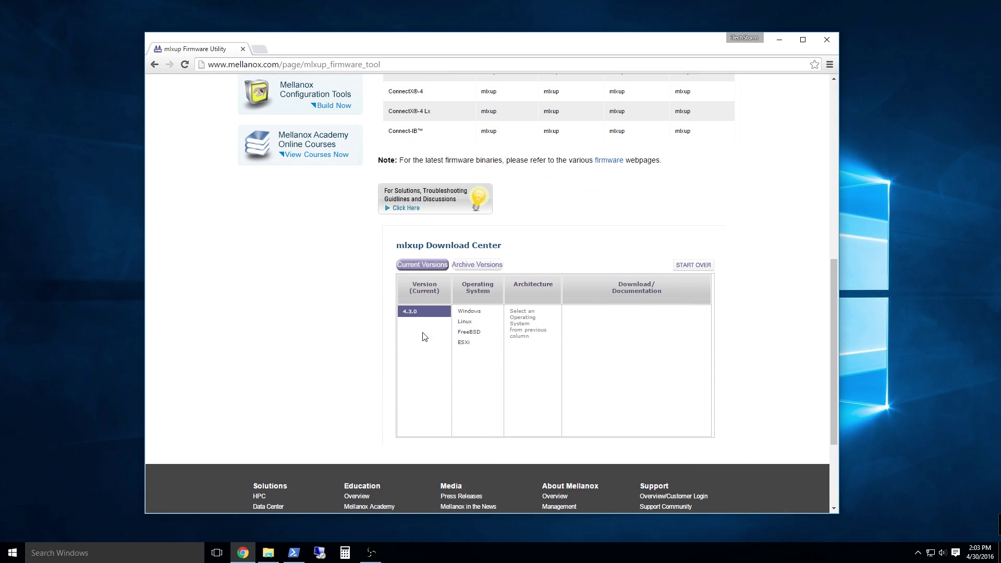
left_click(423, 313)
left_click(495, 312)
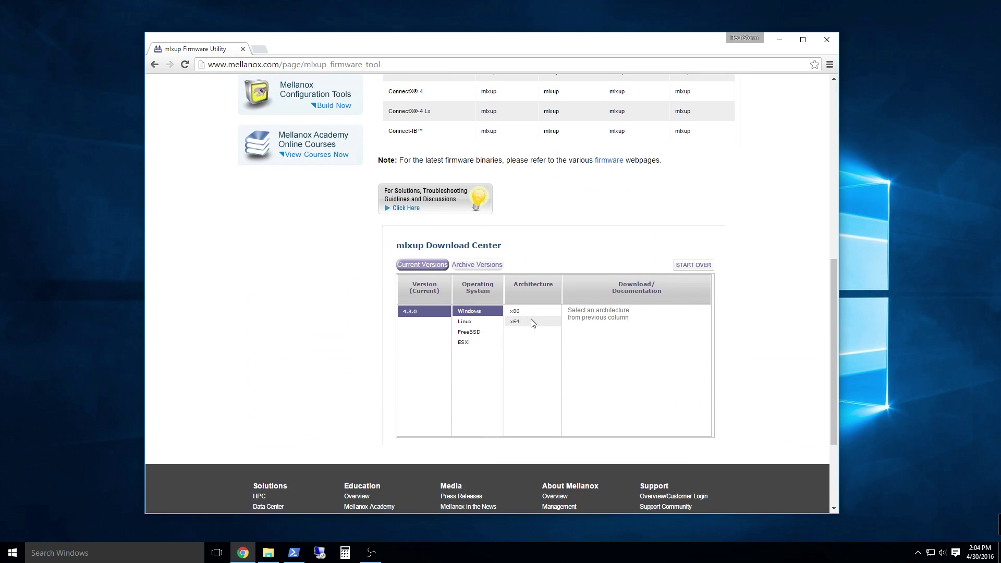
left_click(527, 321)
left_click(613, 311)
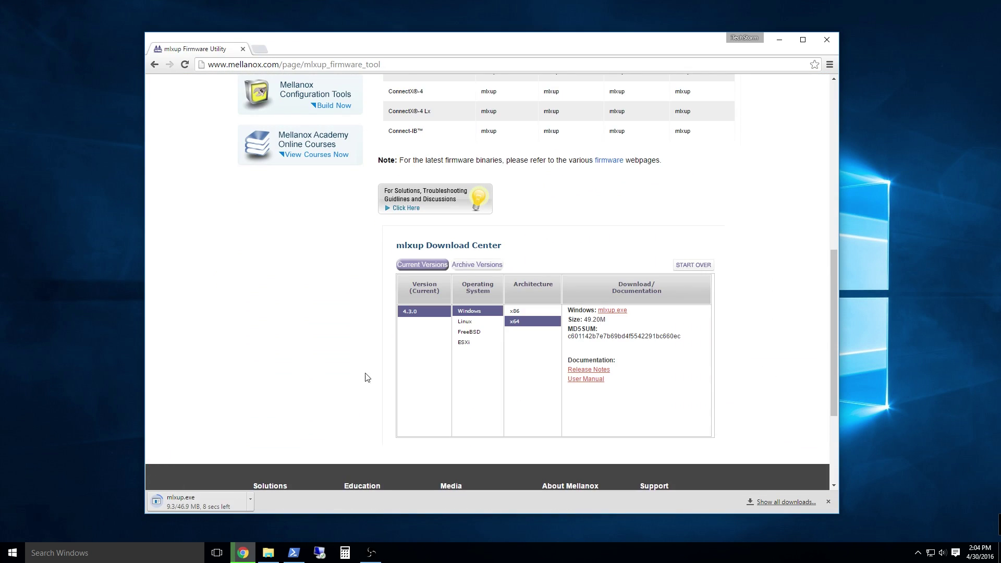
Step: Move the downloaded mlxup file from Downloads into C:\Windows\System32, granting administrator permission
left_click(250, 499)
left_click(279, 466)
right_click(201, 179)
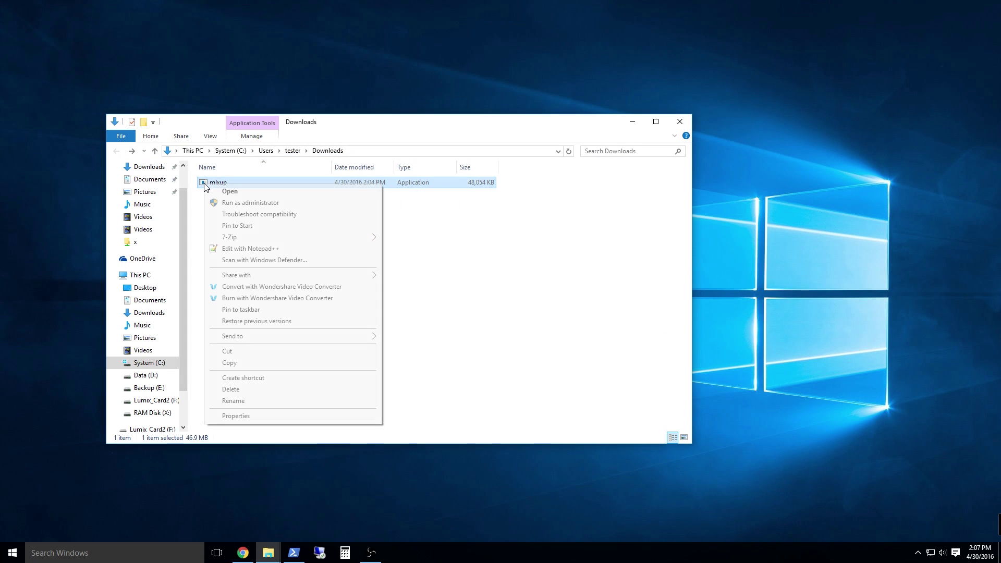
left_click(238, 352)
left_click(149, 362)
double_click(219, 281)
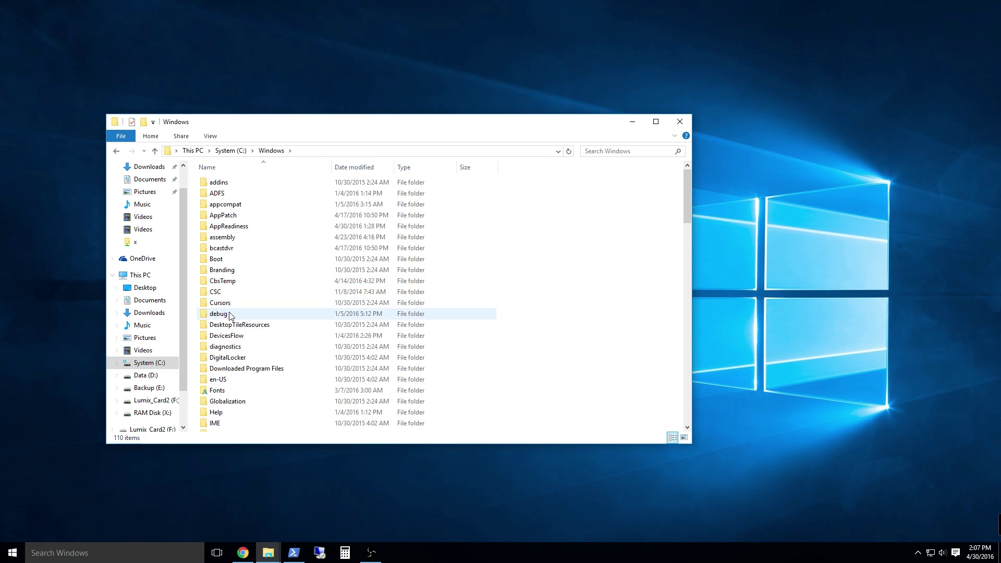
scroll(243, 339, "down", 14)
double_click(243, 363)
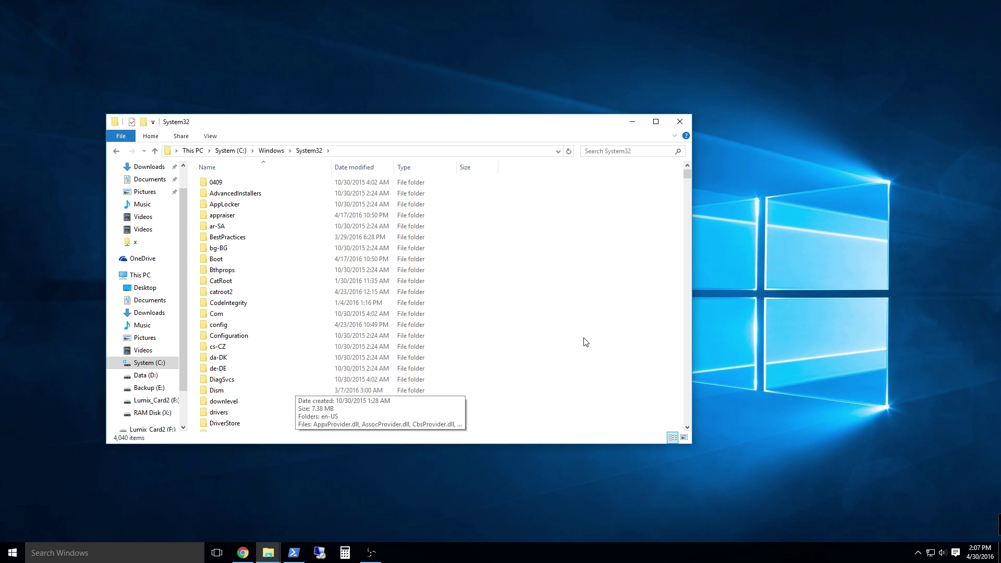
right_click(577, 325)
left_click(612, 386)
left_click(483, 209)
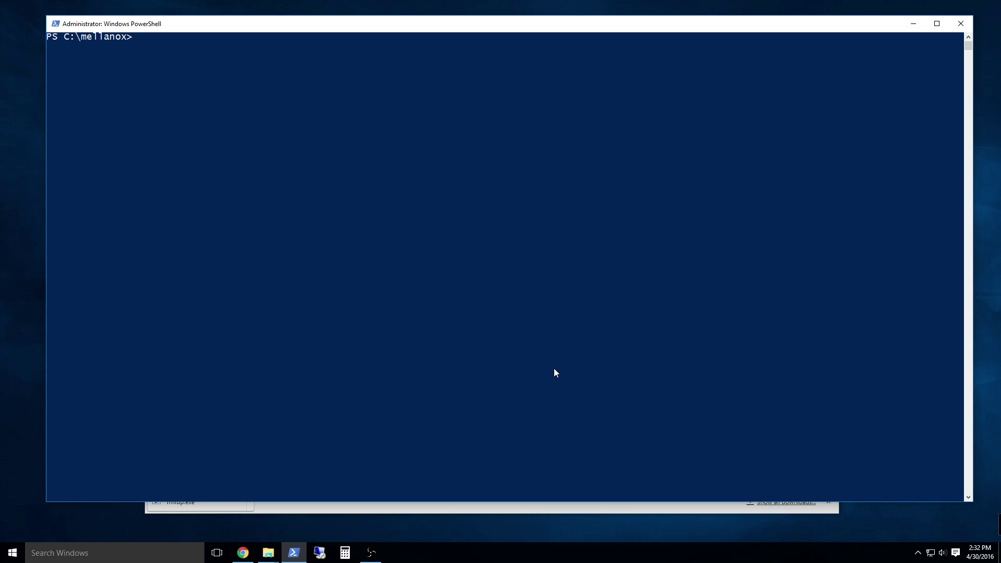
Step: Run mlxup in PowerShell and copy the card's PSID MT_0F30120010
type("mlxup")
key("Return")
left_click_drag(61, 121, 240, 121)
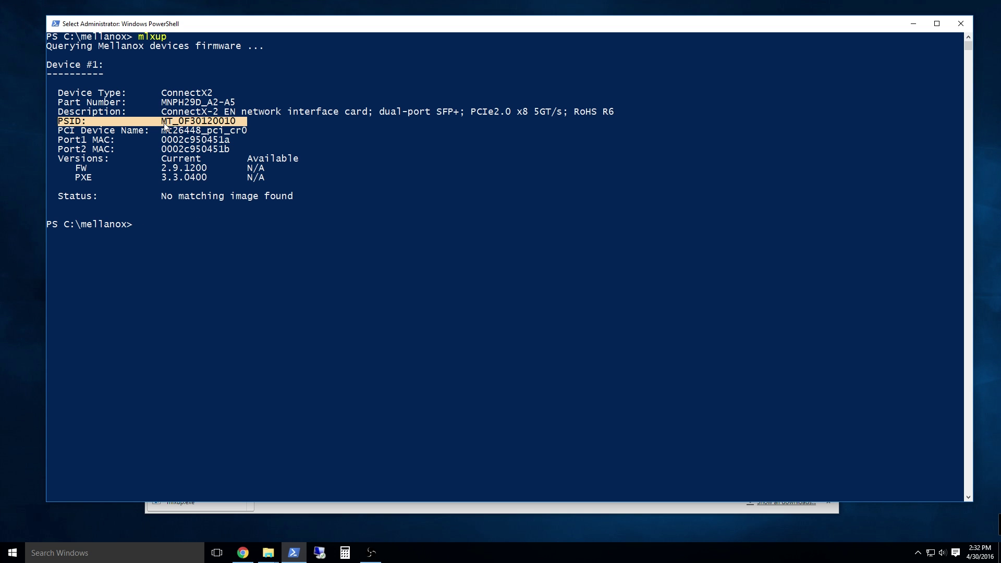
left_click_drag(161, 121, 241, 121)
key("Return")
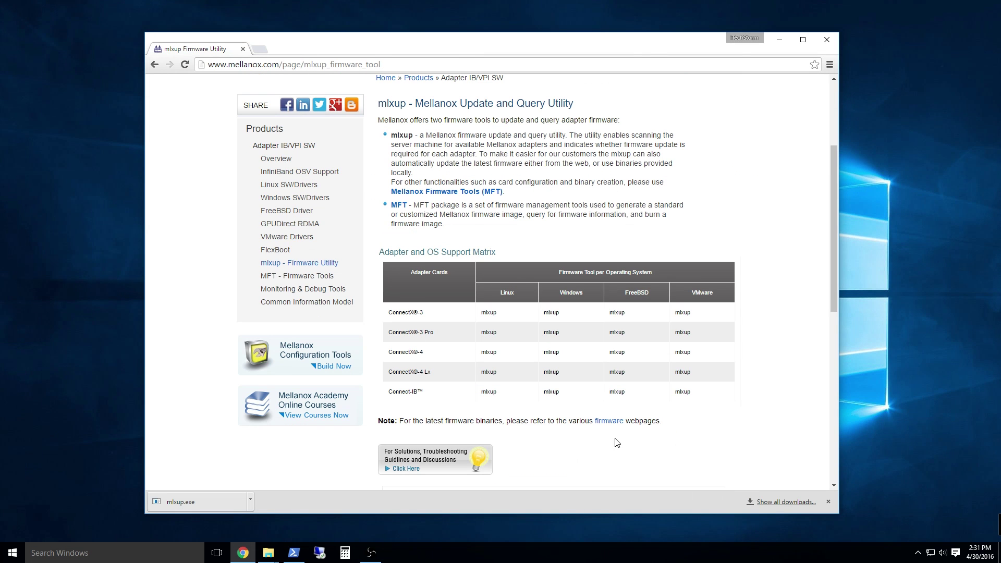
Step: Open the ConnectX-2 EN firmware table from Mellanox's firmware downloads page
left_click(619, 439)
scroll(702, 297, "down", 2)
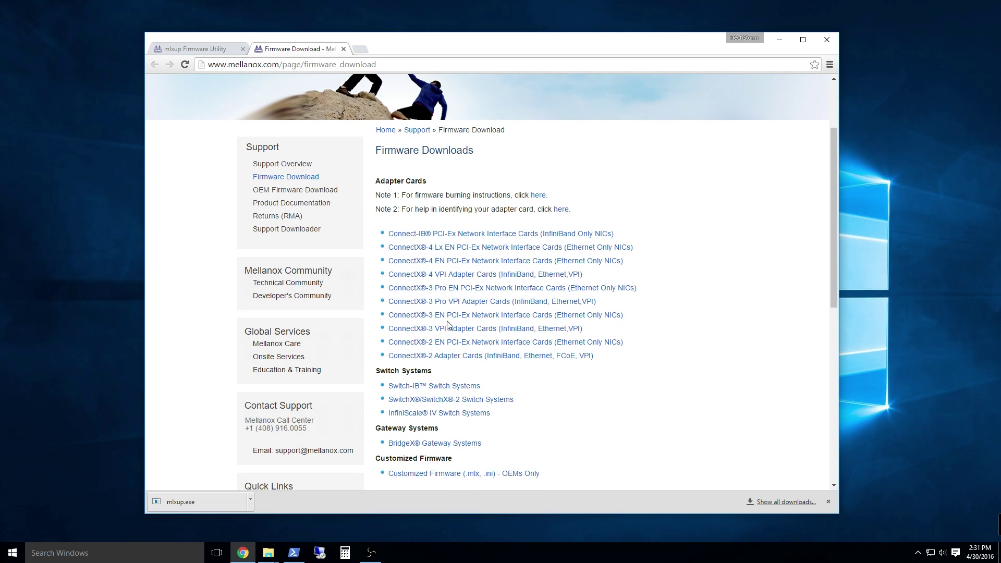
left_click(519, 342)
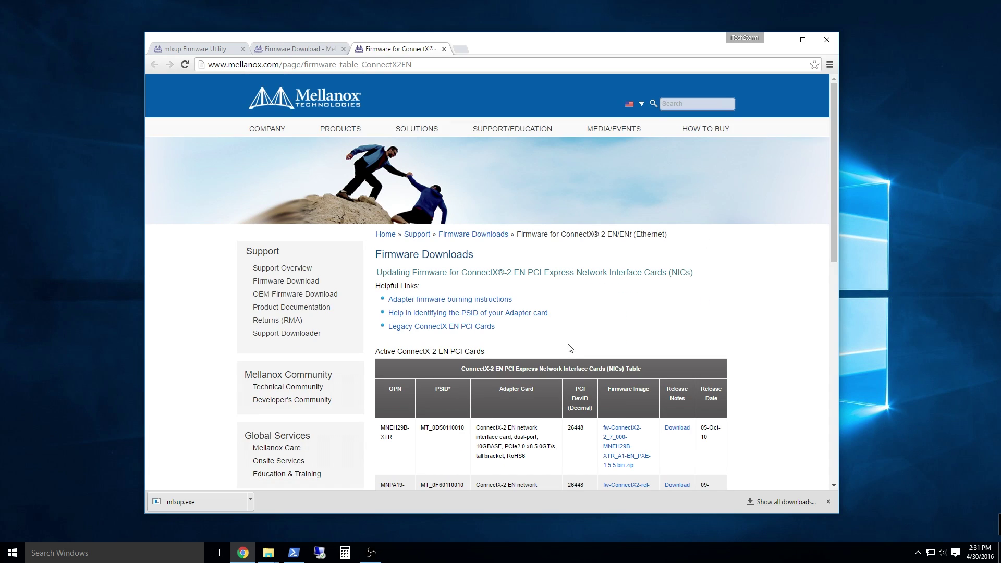
scroll(730, 303, "down", 1)
Step: Find PSID MT_0F30120010 in the table and download the MNPH29D firmware zip
key("ctrl+f")
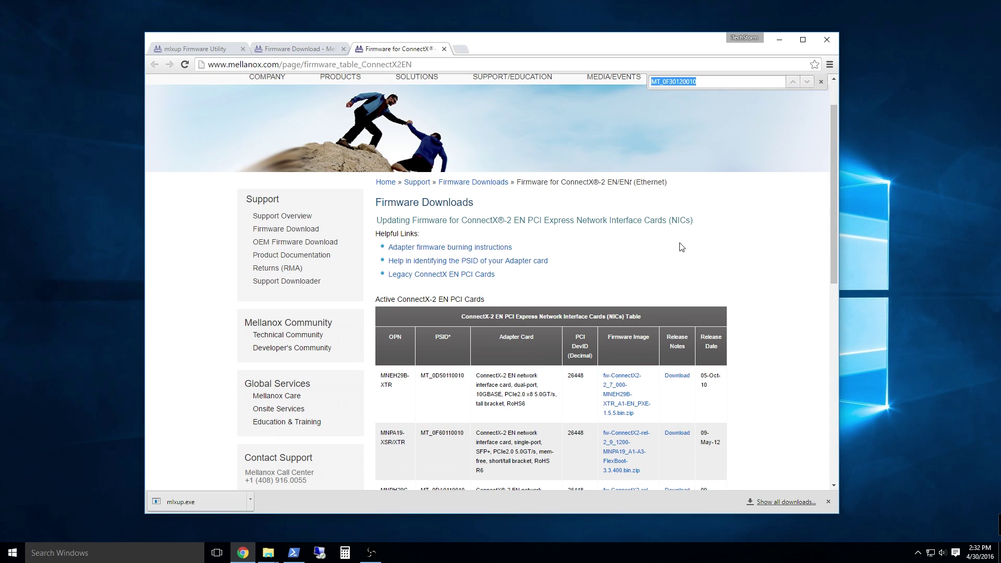
type("MT_0F30120010")
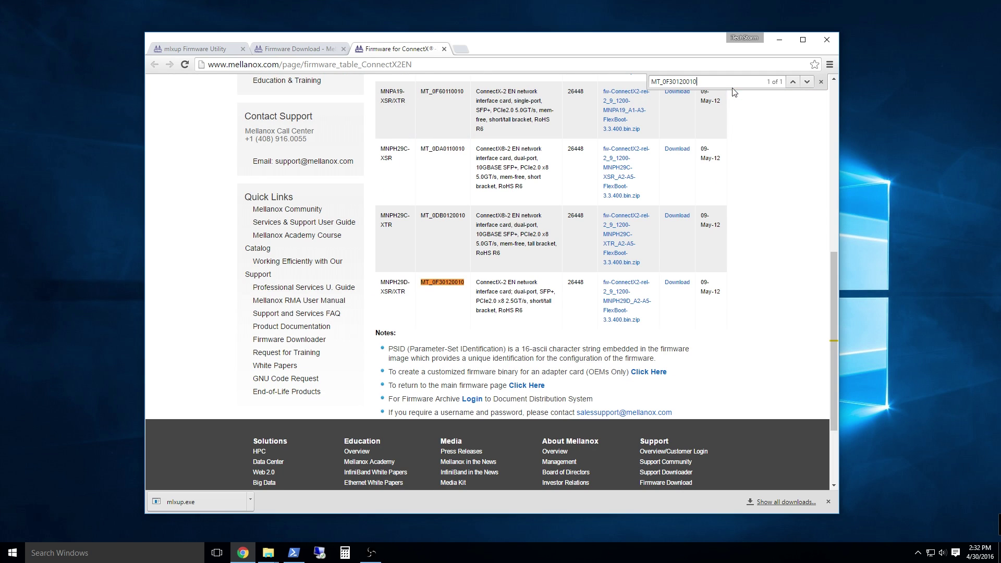
left_click(652, 295)
Step: Run mlxup -h and mlxup to query the card, copying the burn-with-specific-image usage example
type("mlxup")
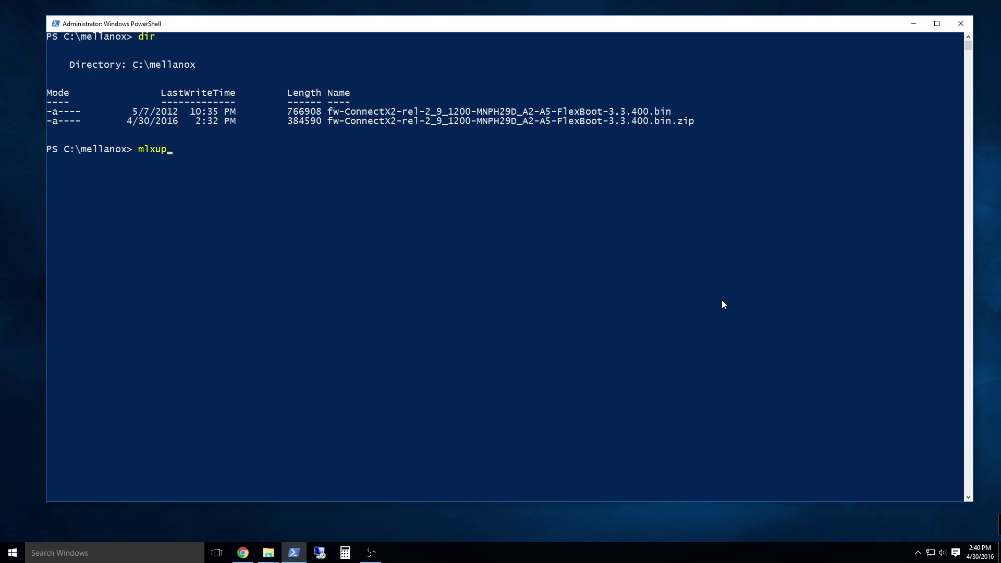
type(" -h")
key("Return")
key("Return")
key("Return")
type("mlxup")
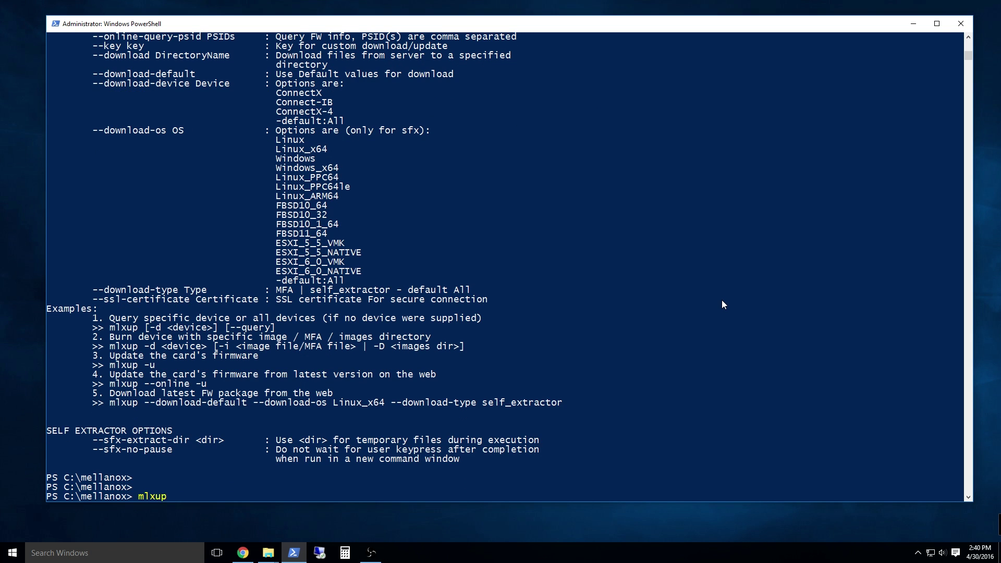
key("Return")
type("mlxu")
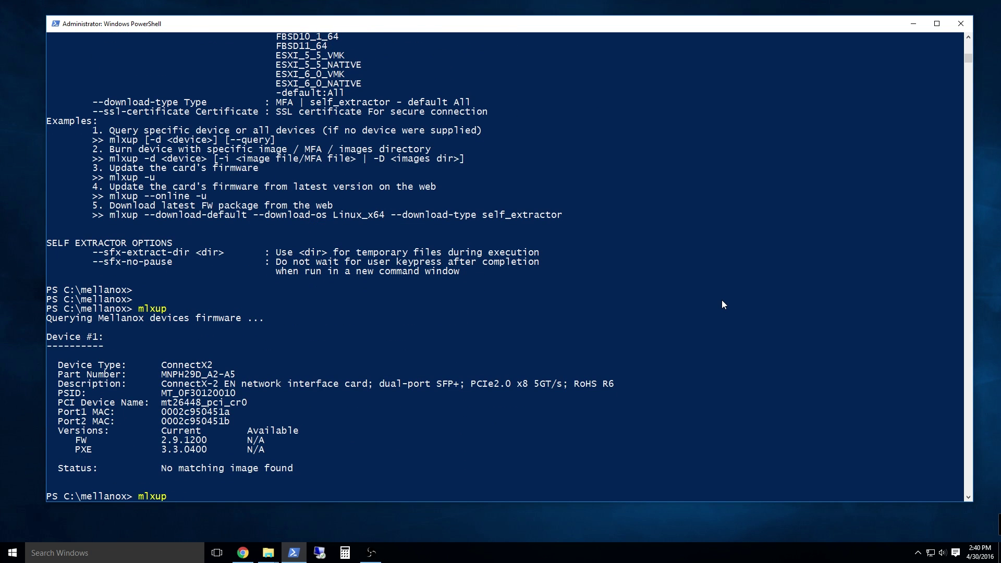
type("p")
left_click_drag(98, 150, 479, 163)
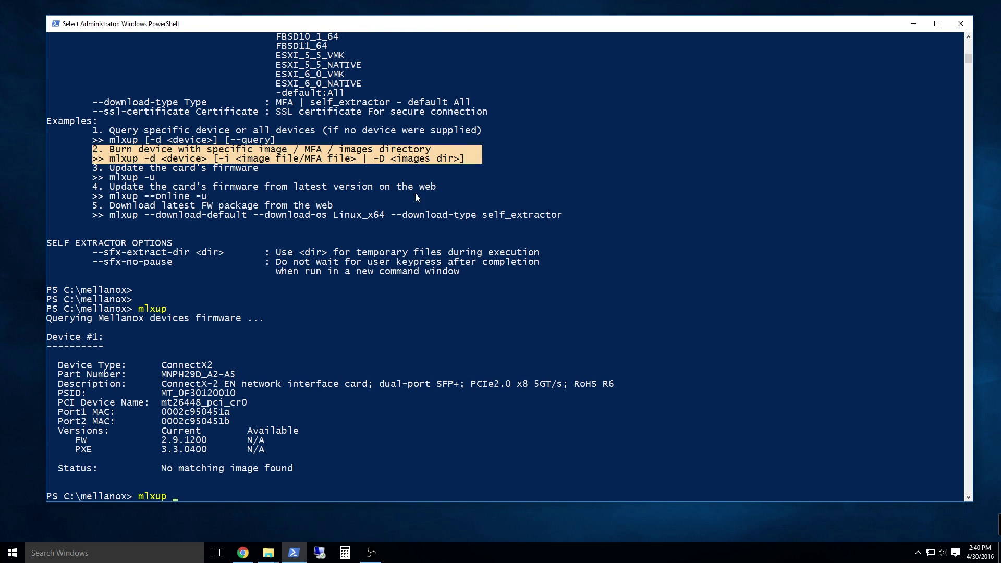
right_click(224, 203)
left_click(422, 432)
Step: Burn firmware with mlxup -d mt26448_pci_cr0 -i using the downloaded fw-ConnectX2 .bin image
type("-d")
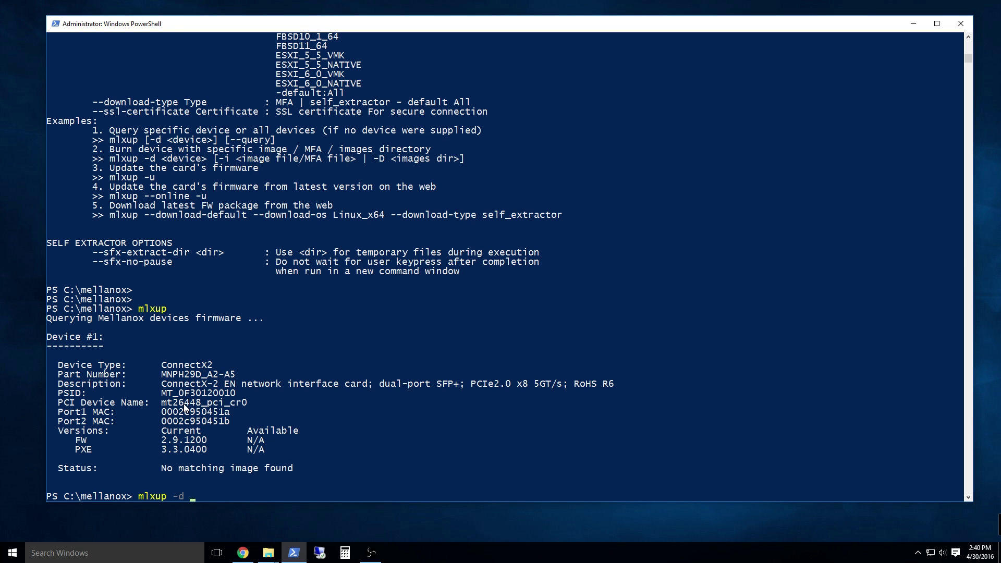
double_click(184, 404)
right_click(183, 404)
right_click(410, 429)
type("-i .\fw")
key("Tab")
key("Return")
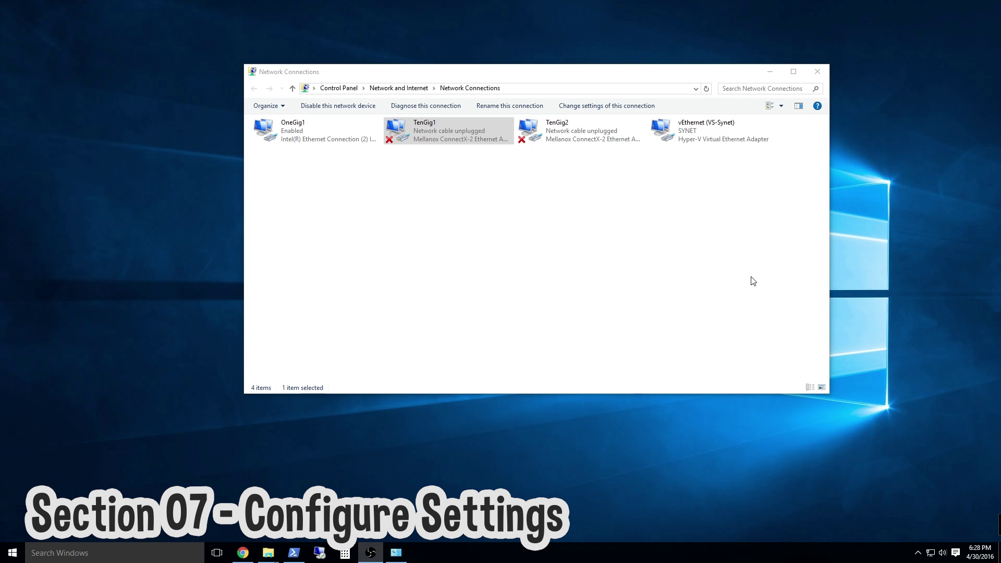
Step: Give TenGig1 a static IPv4 address 10.10.10.x with mask 255.255.255.0 and save its properties
right_click(434, 134)
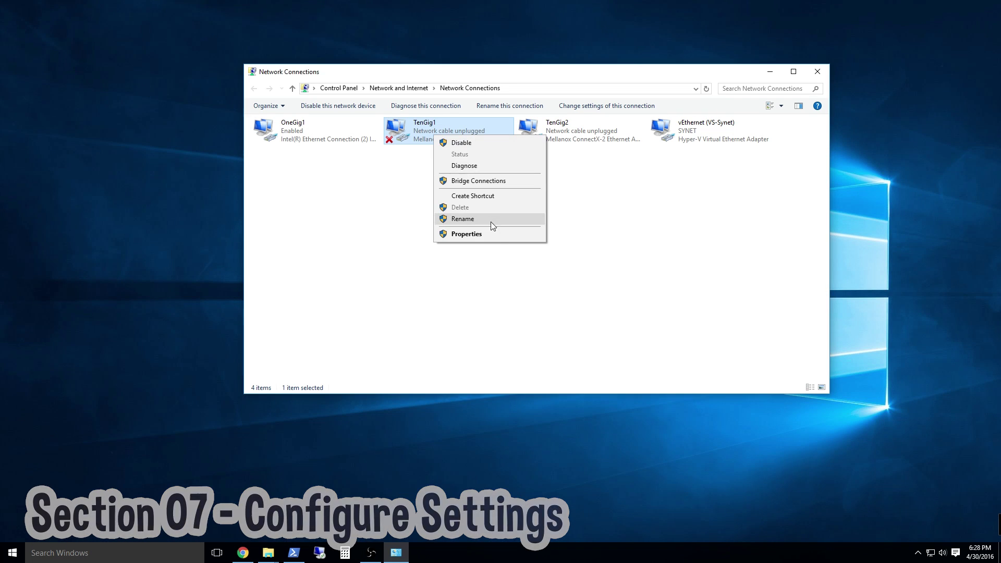
left_click(492, 233)
double_click(371, 225)
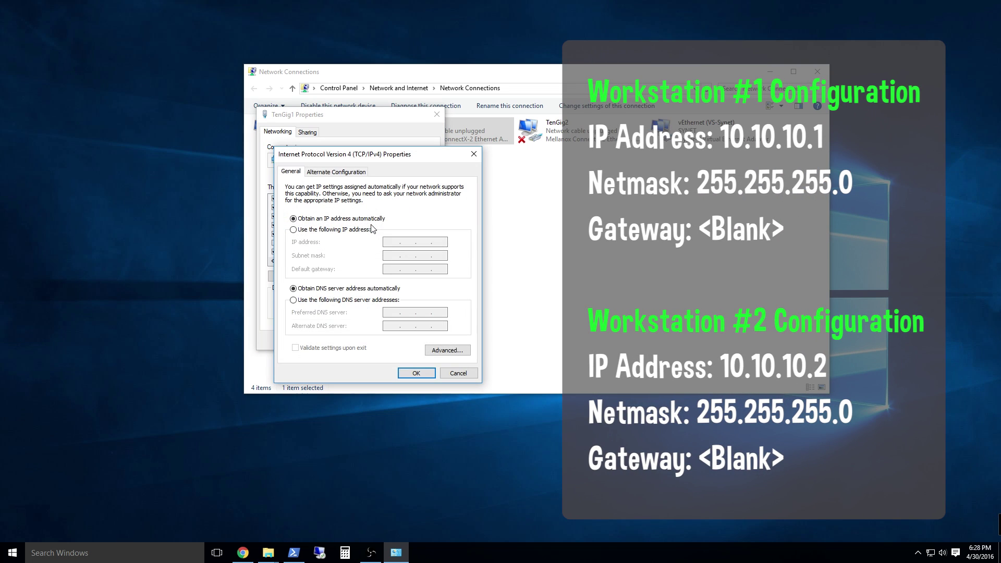
left_click(360, 230)
type("10.10.10")
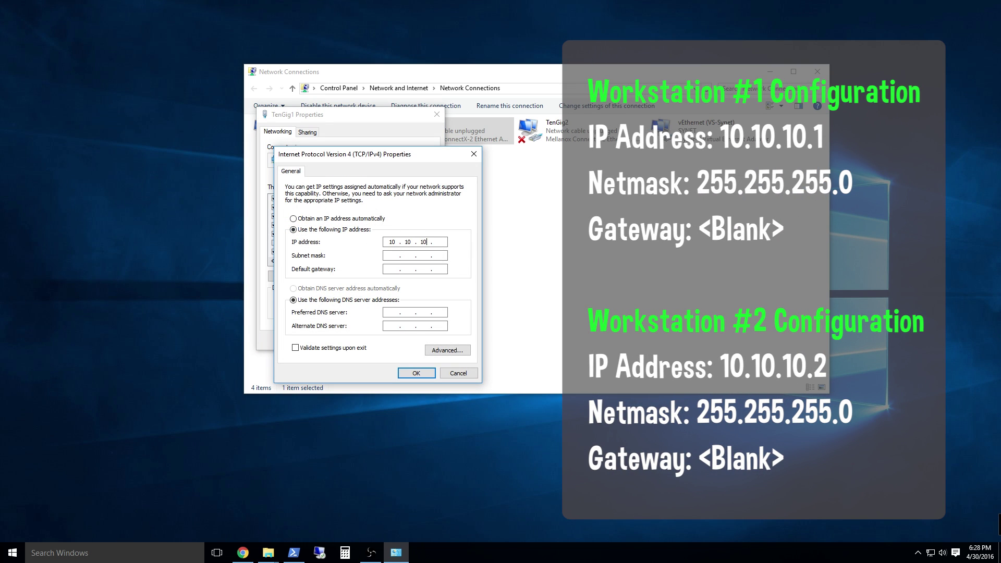
key("Tab")
type("255 . 255 . 255")
key("Tab")
left_click(424, 374)
left_click(399, 179)
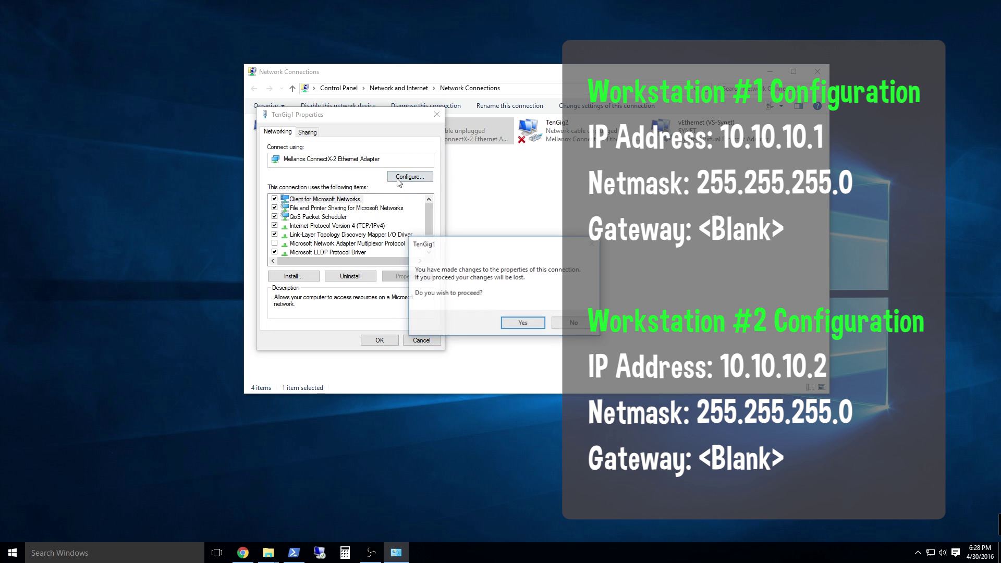
left_click(574, 322)
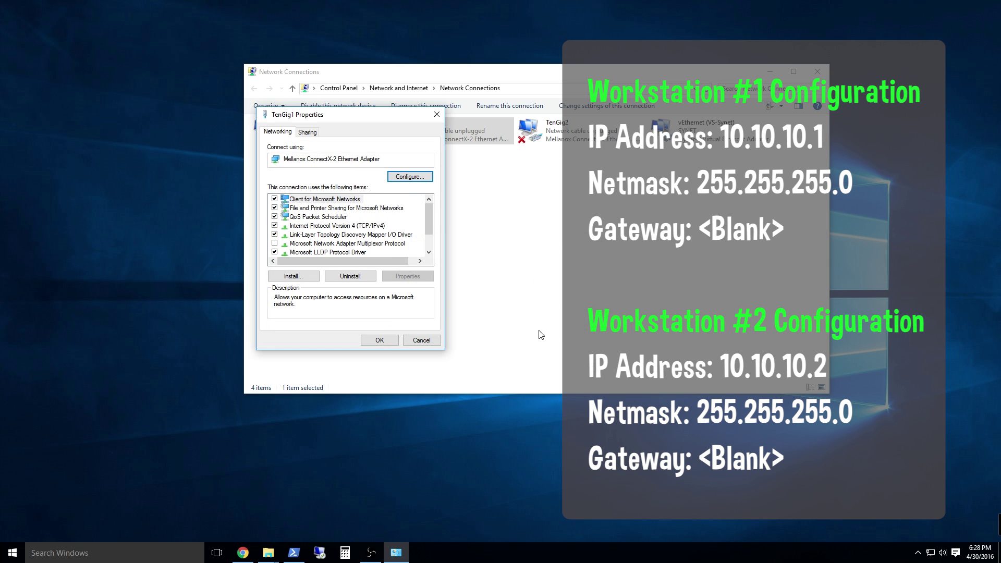
left_click(379, 340)
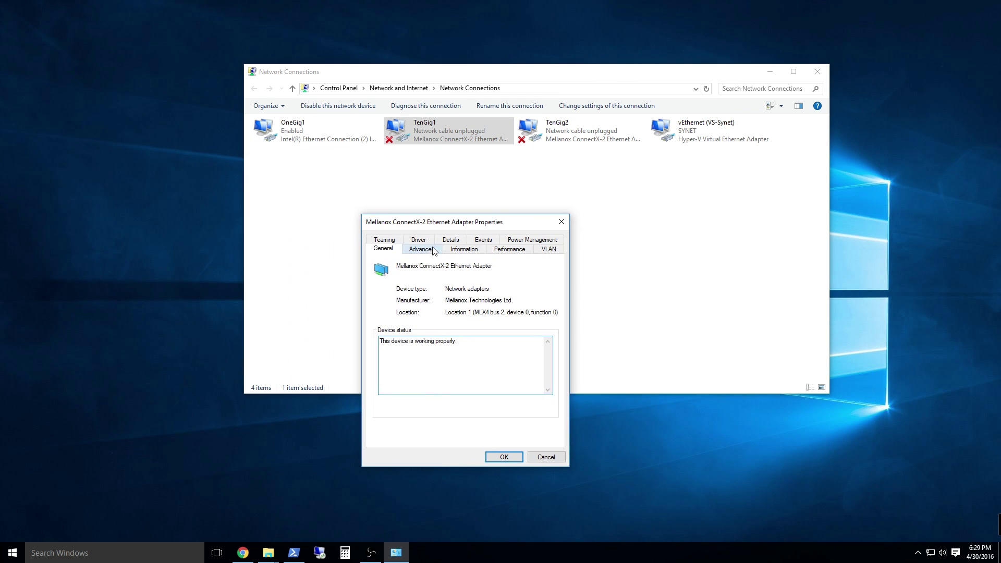
Step: In the adapter's Advanced driver settings, select RSS Maximum Processor Number and clear its value
left_click(433, 252)
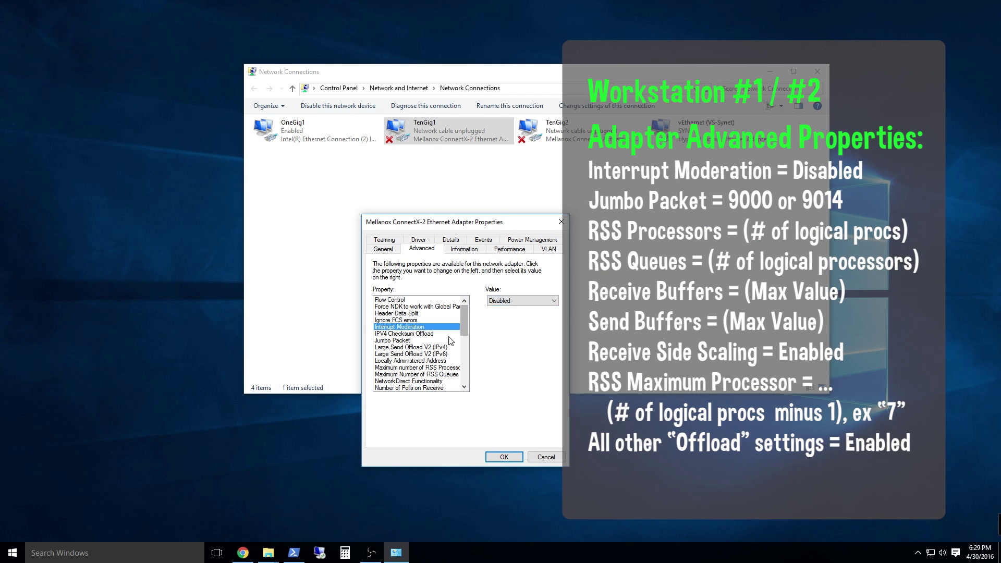
left_click(396, 340)
left_click(426, 368)
scroll(427, 379, "down", 5)
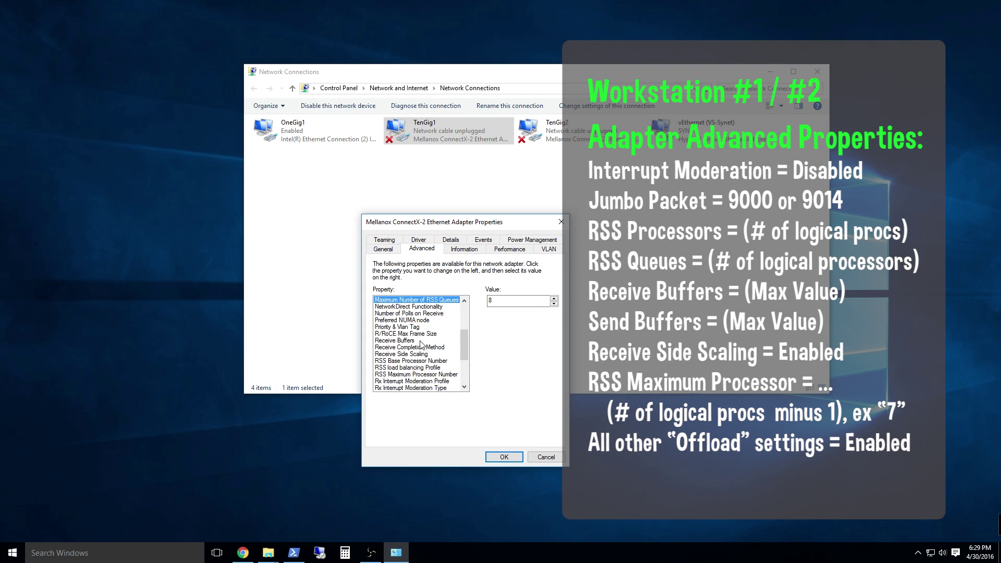
left_click(423, 340)
scroll(469, 370, "down", 5)
scroll(464, 365, "up", 2)
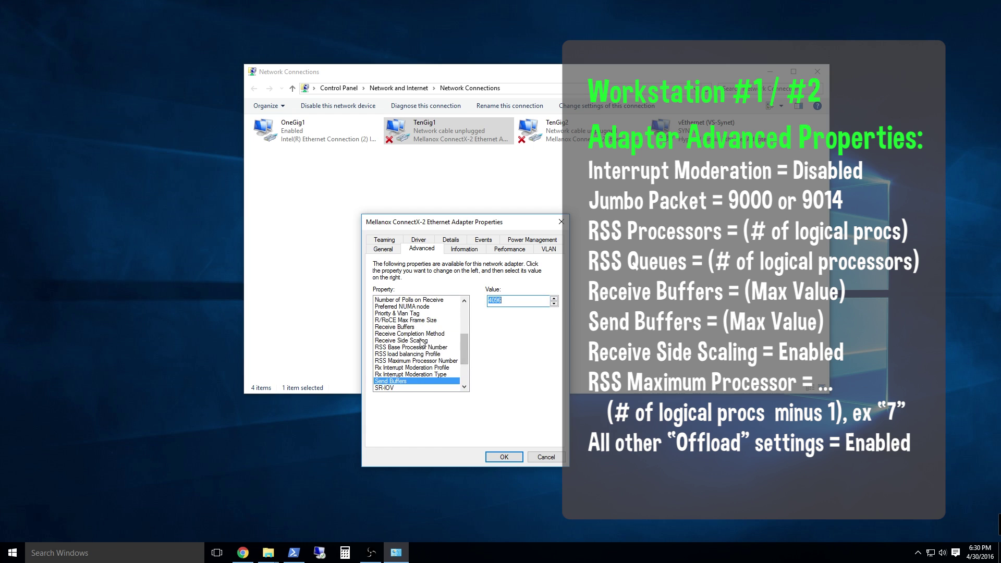
left_click(417, 339)
left_click(423, 312)
left_click(423, 320)
key("Tab")
Step: Set RSS Maximum Processor Number to 7, then browse to C:\Windows\System32\drivers\etc and right-click hosts
type("7")
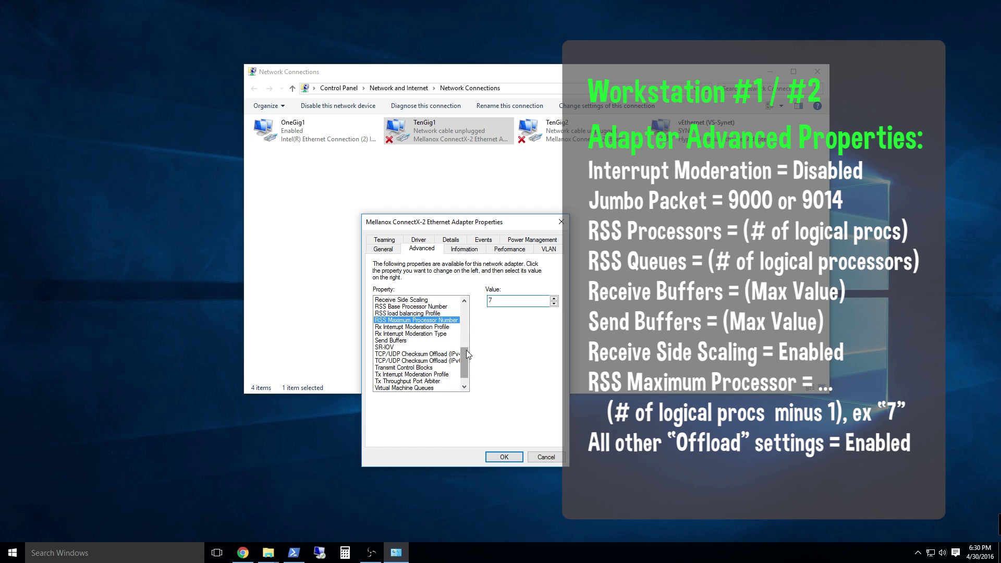
scroll(427, 359, "down", 1)
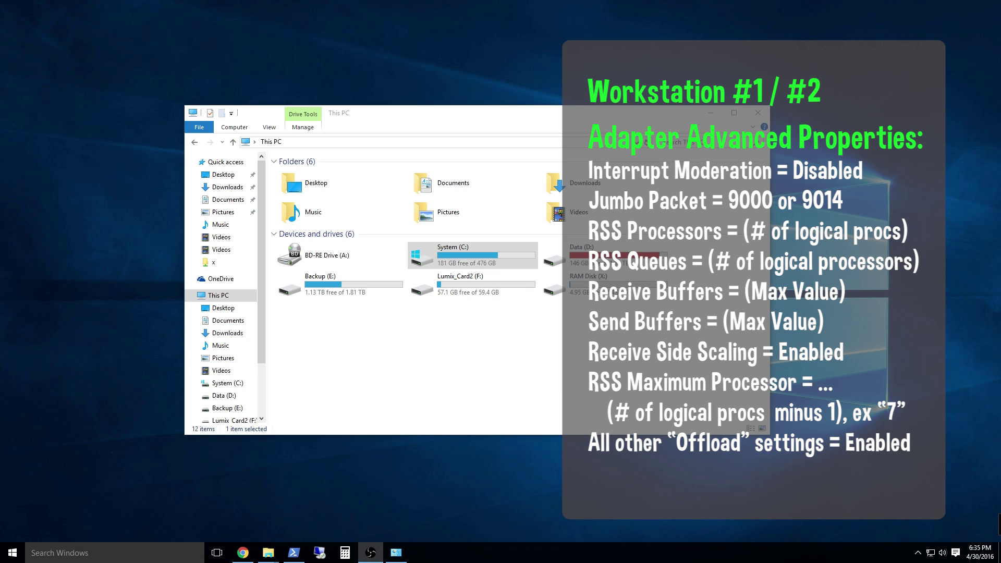
double_click(453, 254)
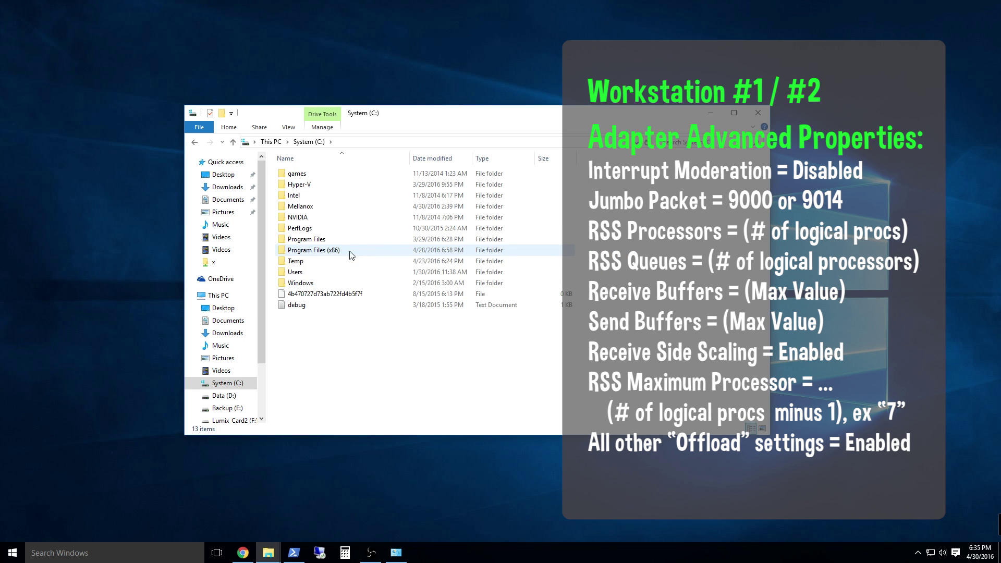
double_click(320, 287)
scroll(323, 313, "down", 15)
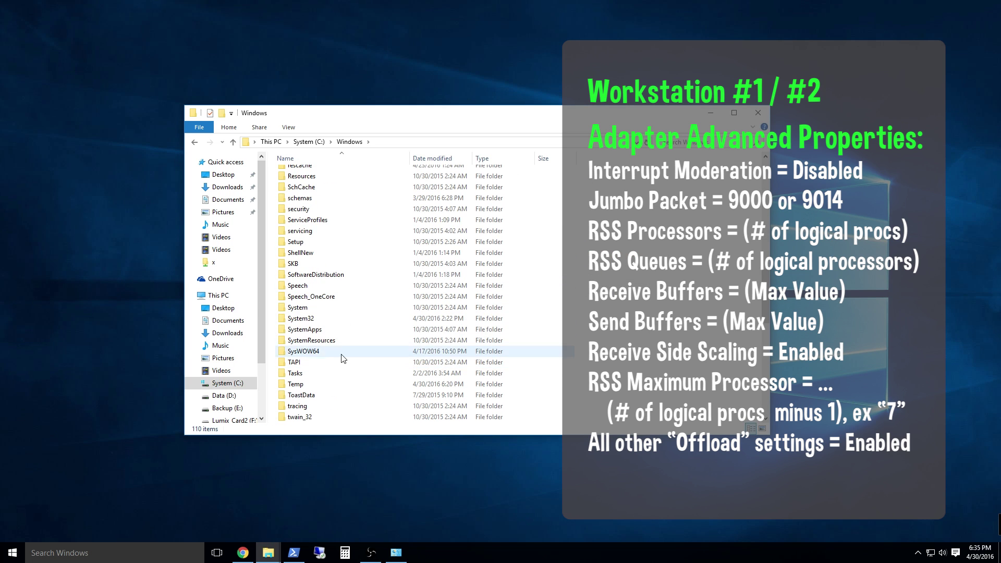
double_click(301, 319)
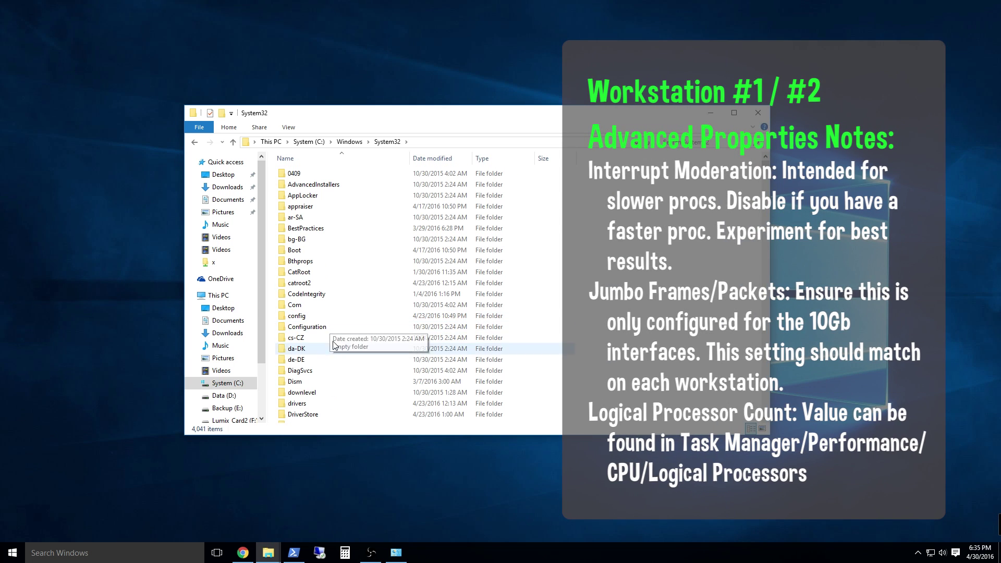
double_click(312, 403)
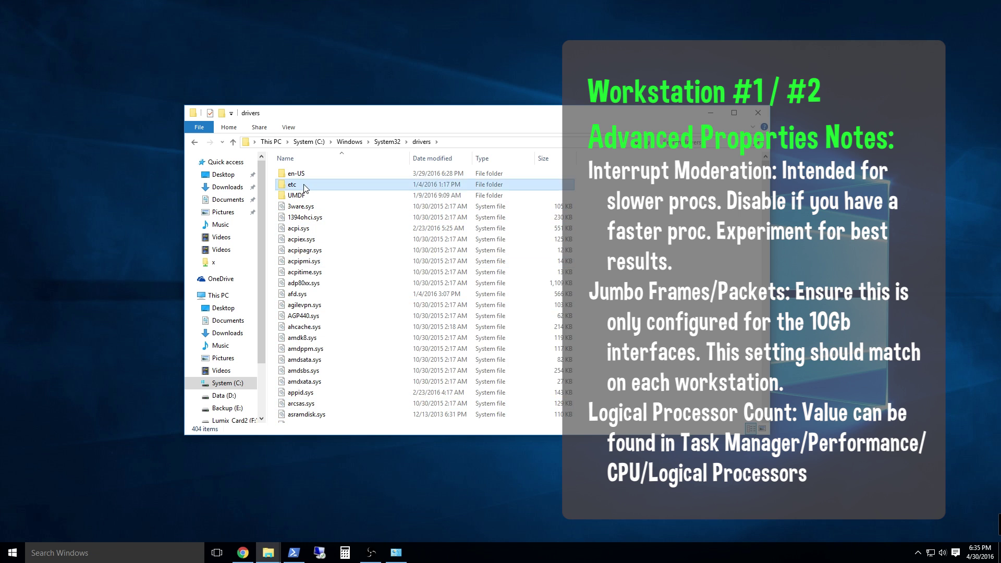
double_click(305, 185)
right_click(309, 173)
right_click(298, 174)
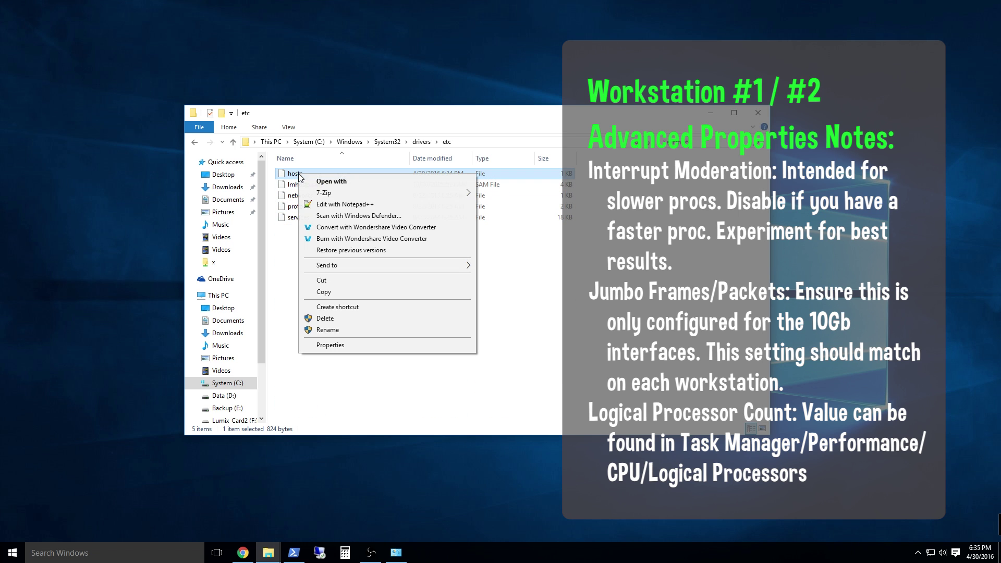
Step: In Notepad++, paste '10.10.10.1 hspc1' and '10.10.10.2 hspc2' after a blank line and save hosts
left_click(342, 204)
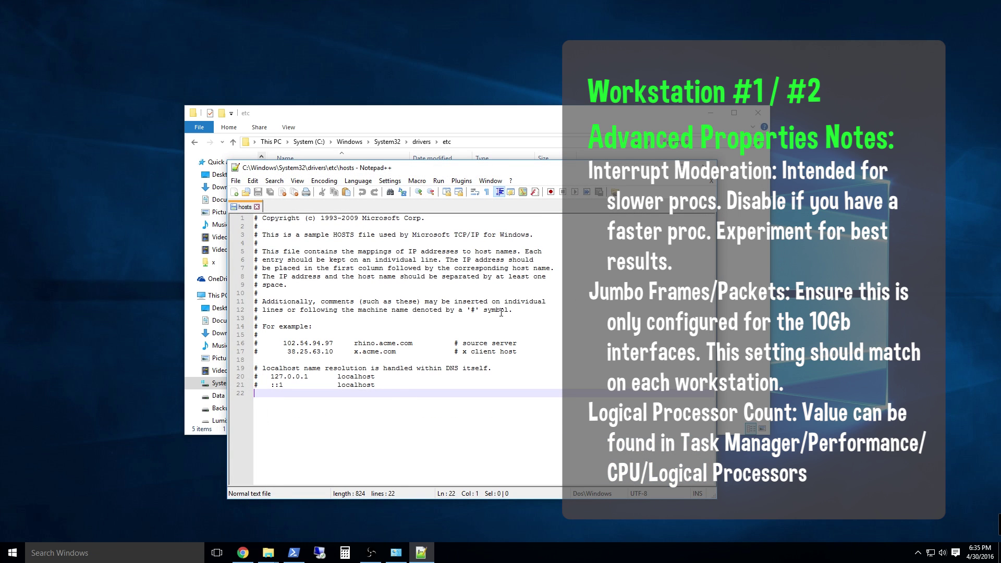
right_click(271, 409)
left_click(314, 219)
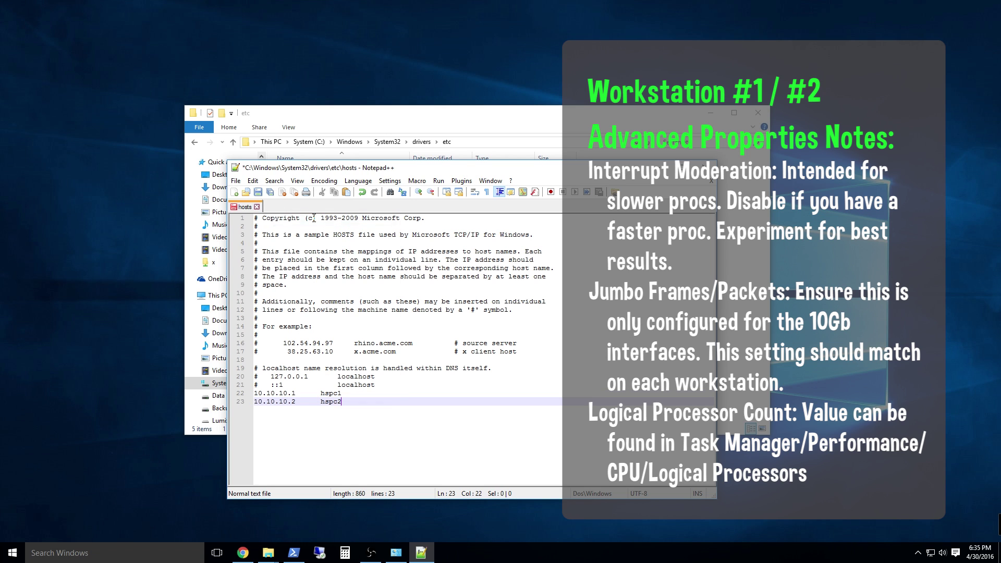
key("Home")
key("Up")
key("Return")
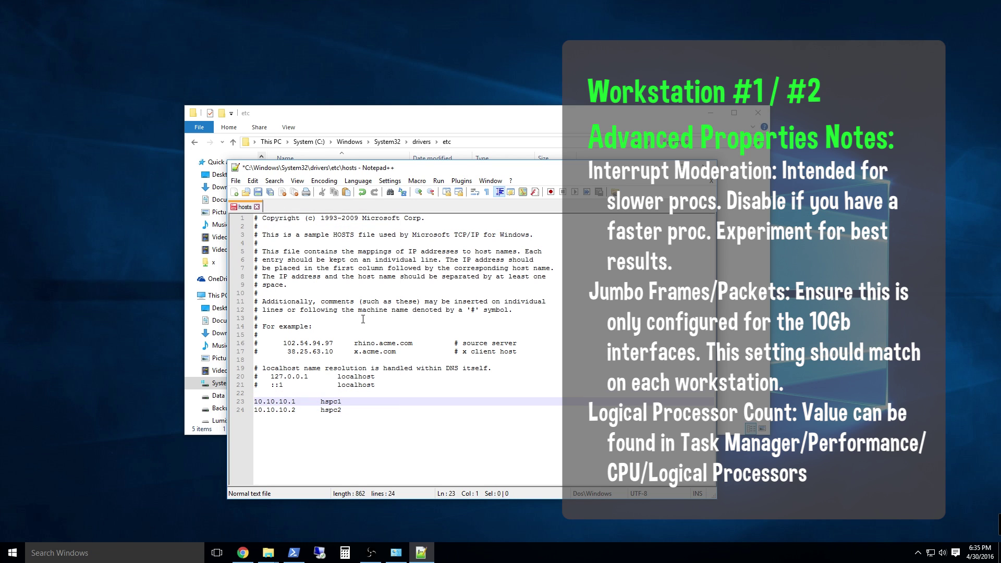
left_click(258, 193)
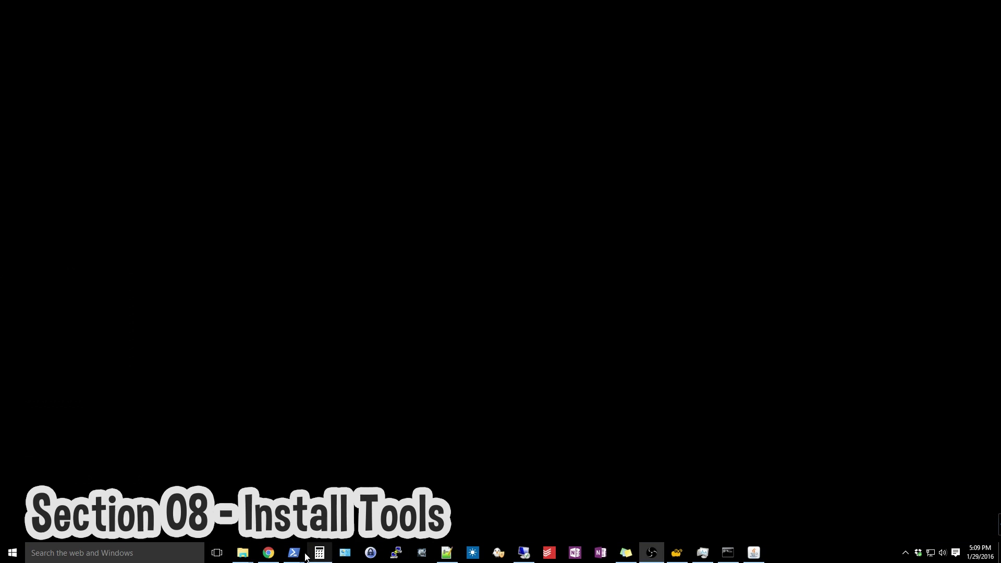
Step: In the admin PowerShell, list the iPerf_2.0.5 folder and enter .\iperf.exe -s -B 10.10.10.2
mouse_move(300, 557)
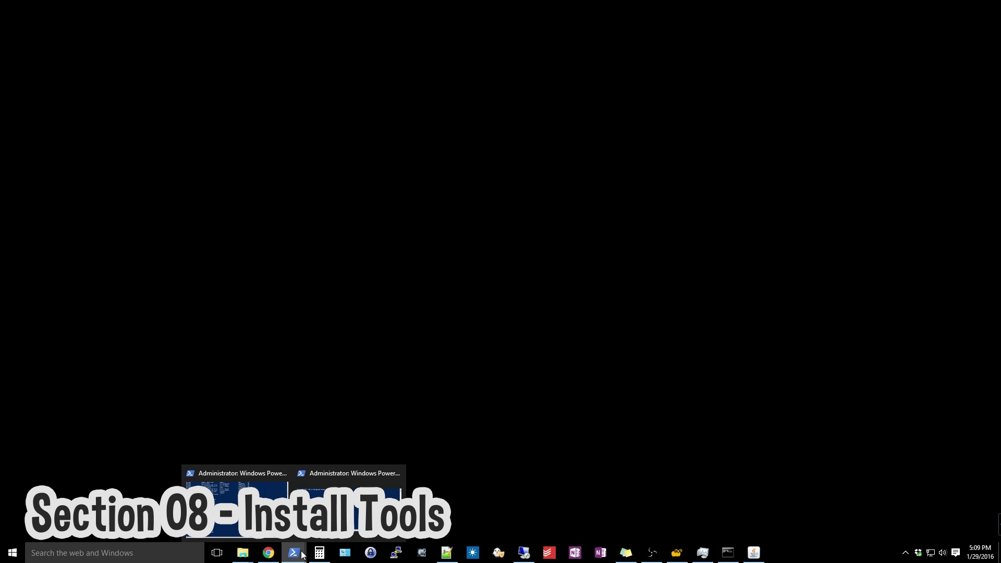
left_click(347, 496)
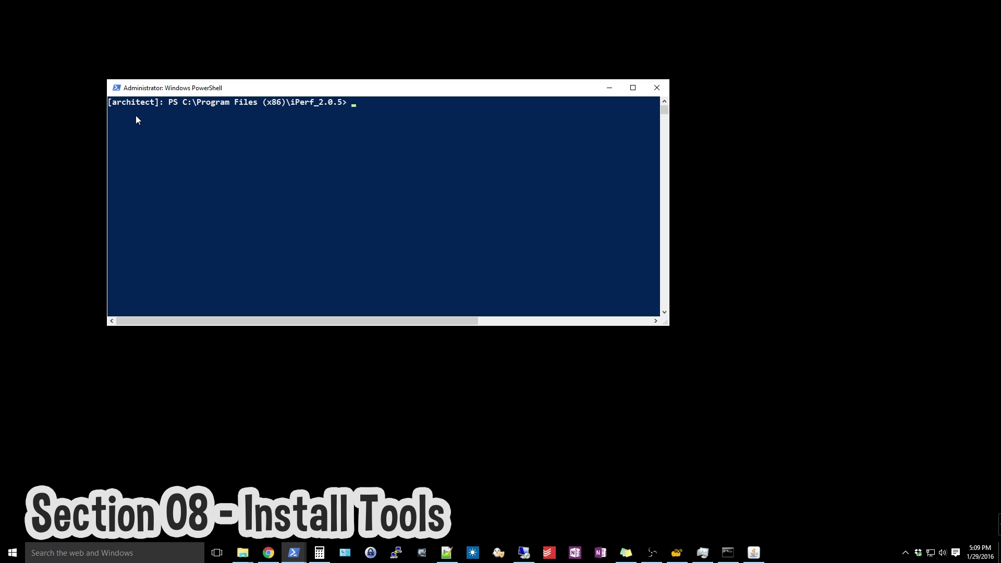
left_click_drag(110, 103, 149, 103)
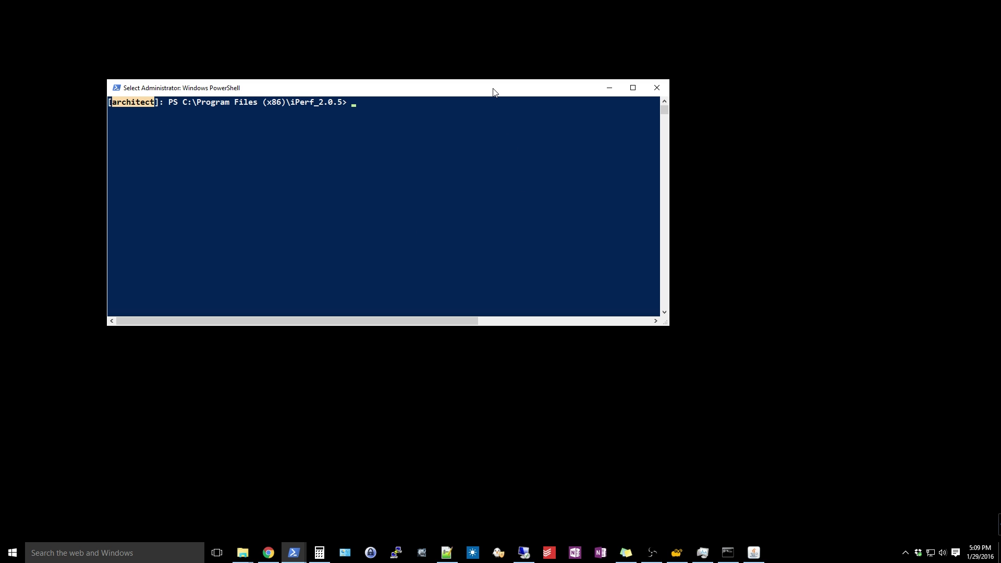
key("Return")
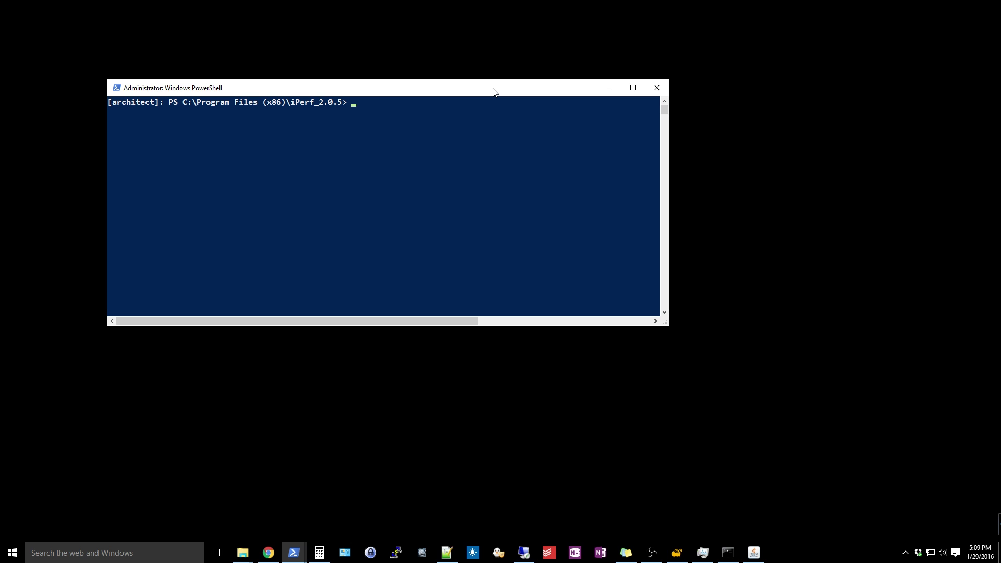
type("dir")
key("Return")
type("i")
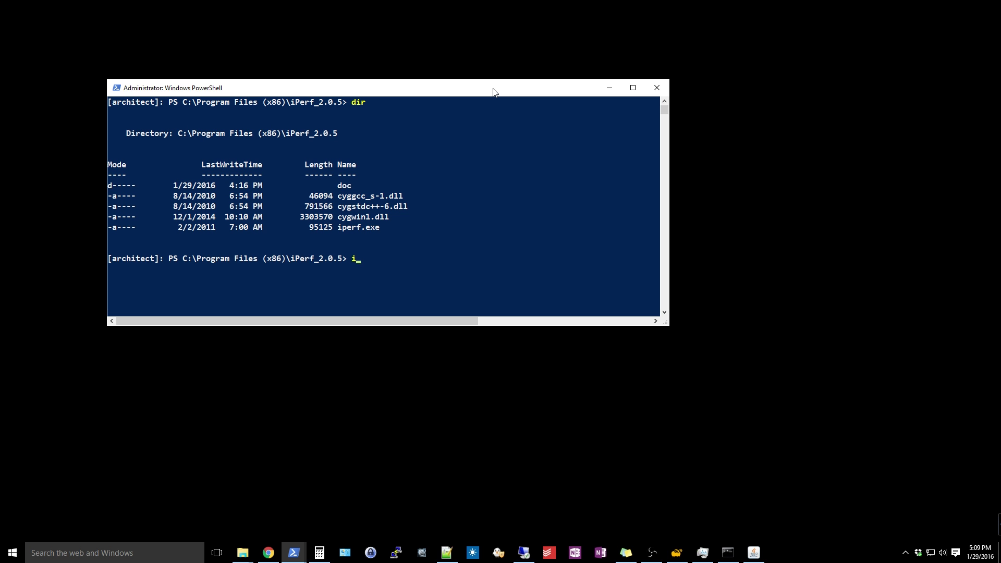
type("perf")
key("Tab")
type("-s -B 10.10.10.2")
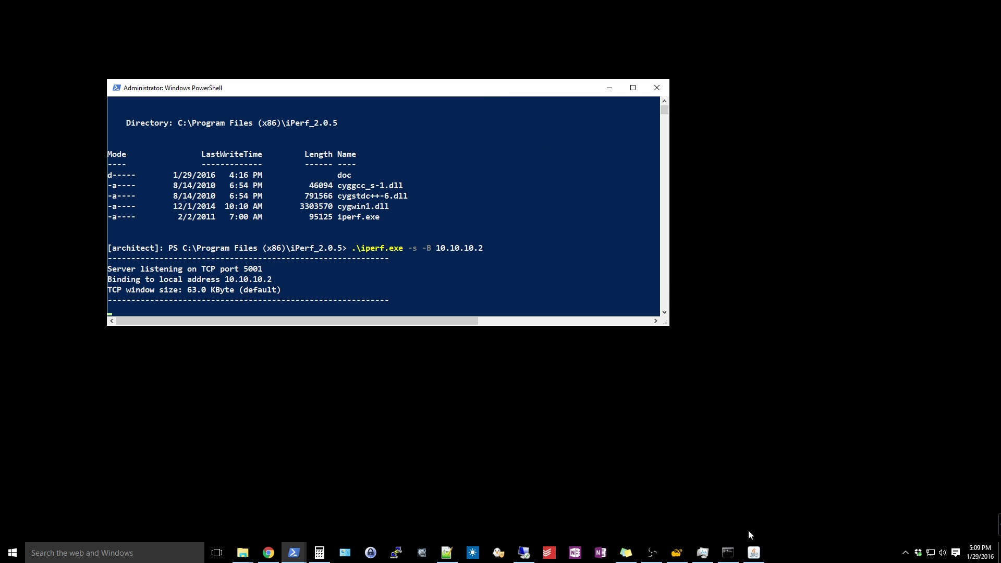
Step: Run a JPerf client test to 10.10.10.2 for 20 seconds with MBits output and 84 KByte TCP window
left_click(754, 553)
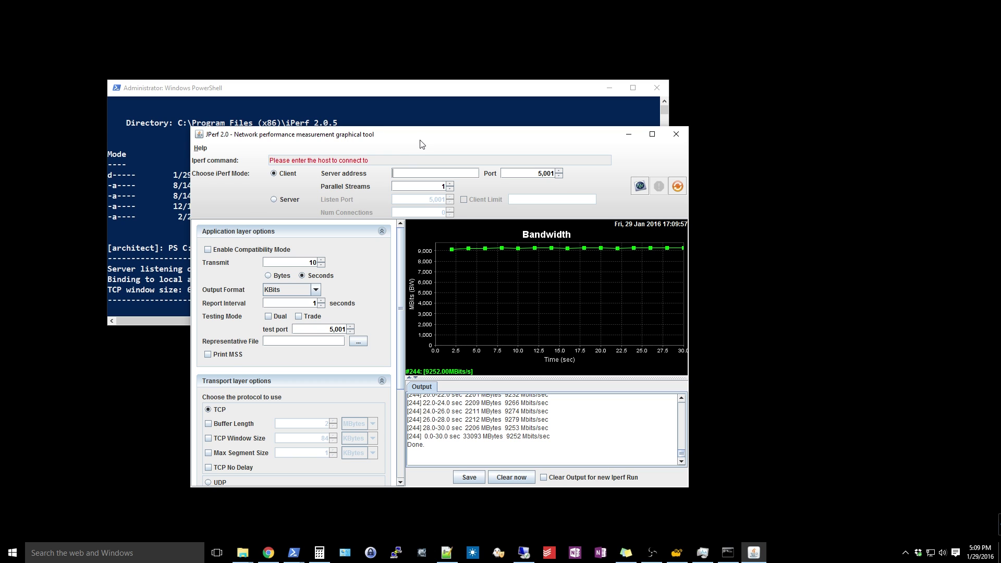
type("10.10.10")
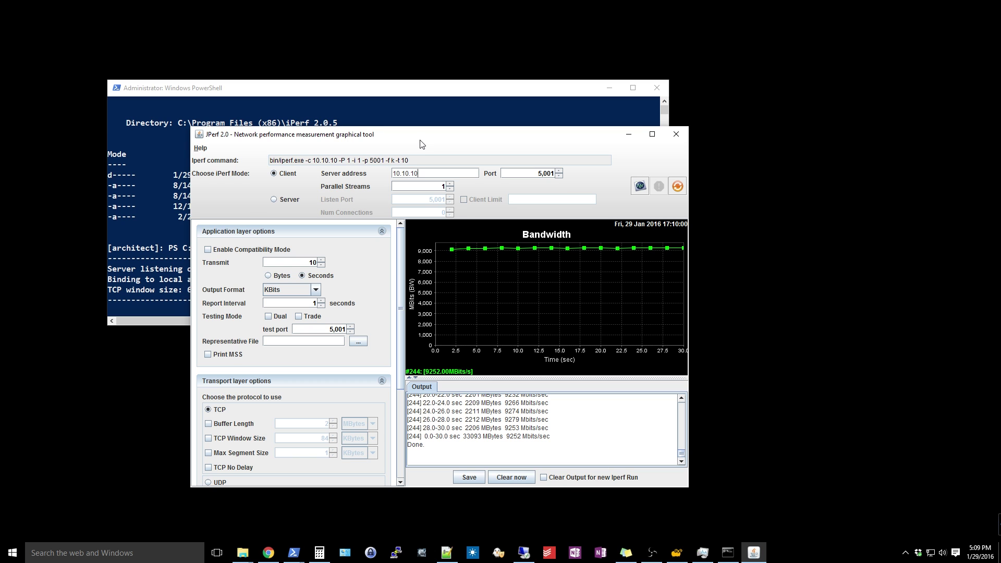
type(".2")
double_click(305, 264)
type("2")
left_click(316, 290)
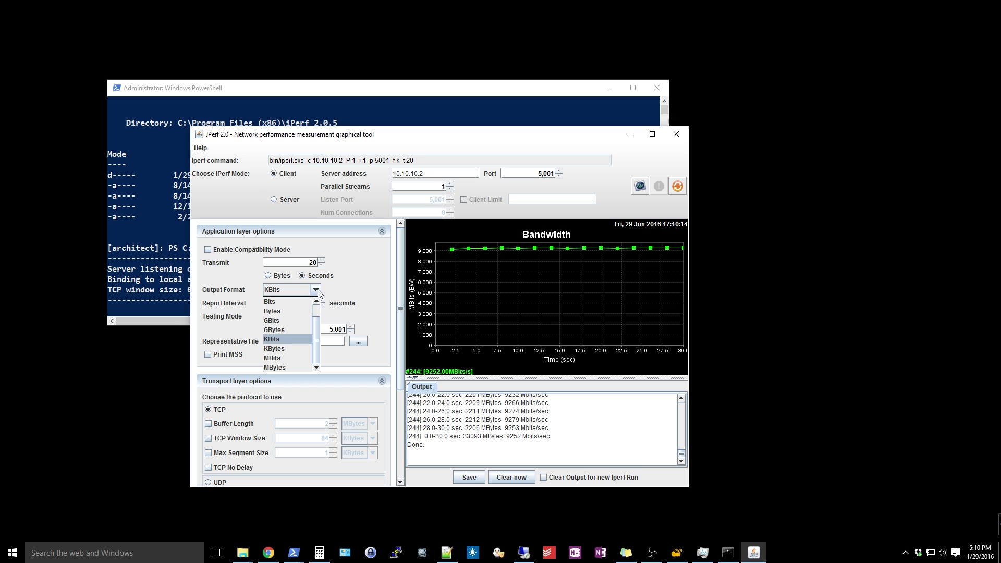
left_click(294, 357)
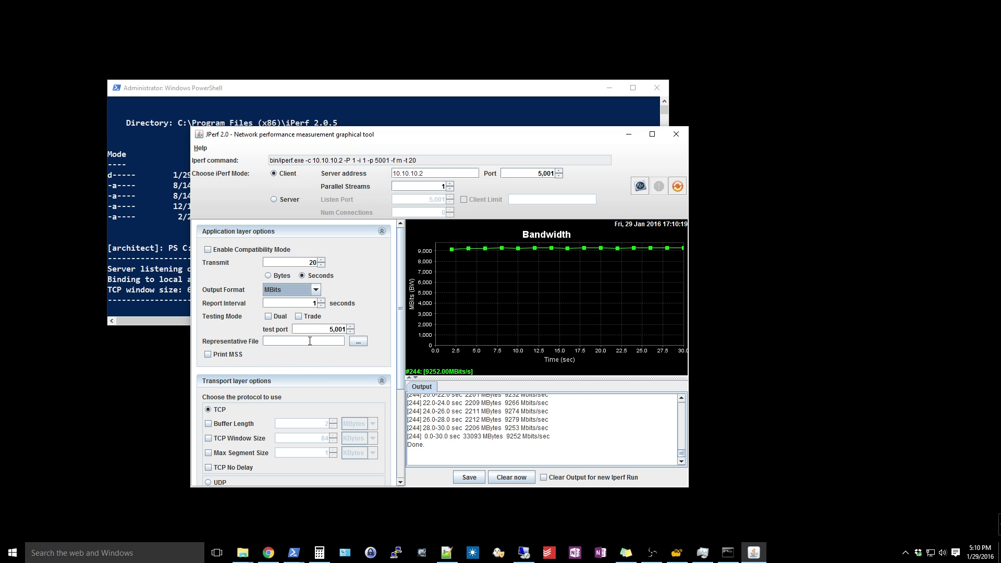
left_click(226, 438)
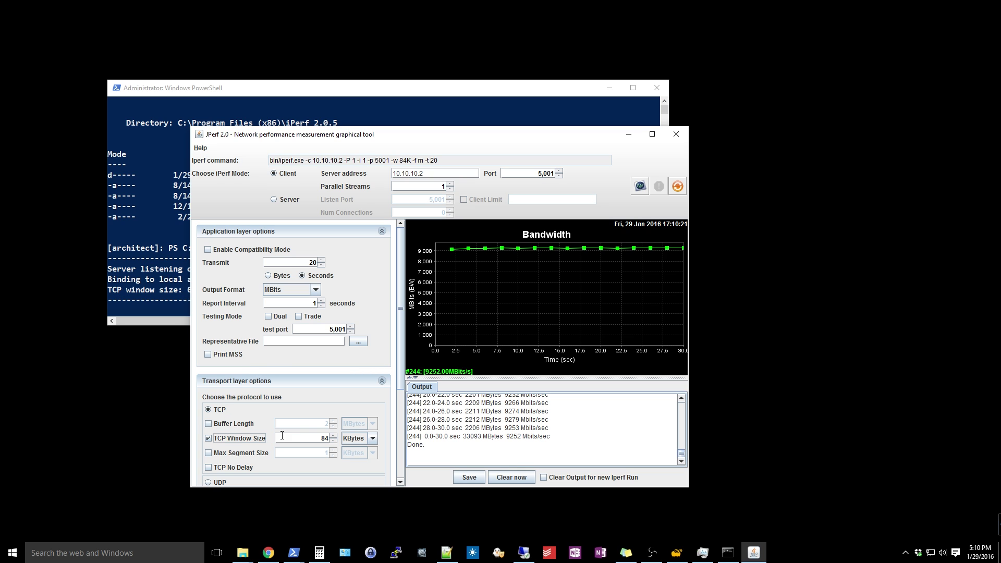
double_click(317, 439)
left_click(309, 442)
left_click(639, 187)
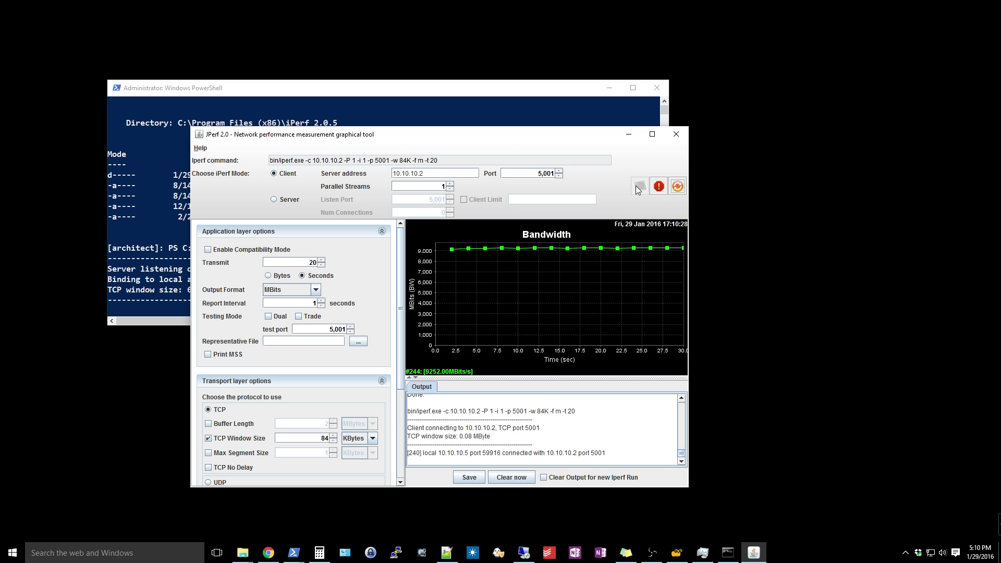
left_click(652, 134)
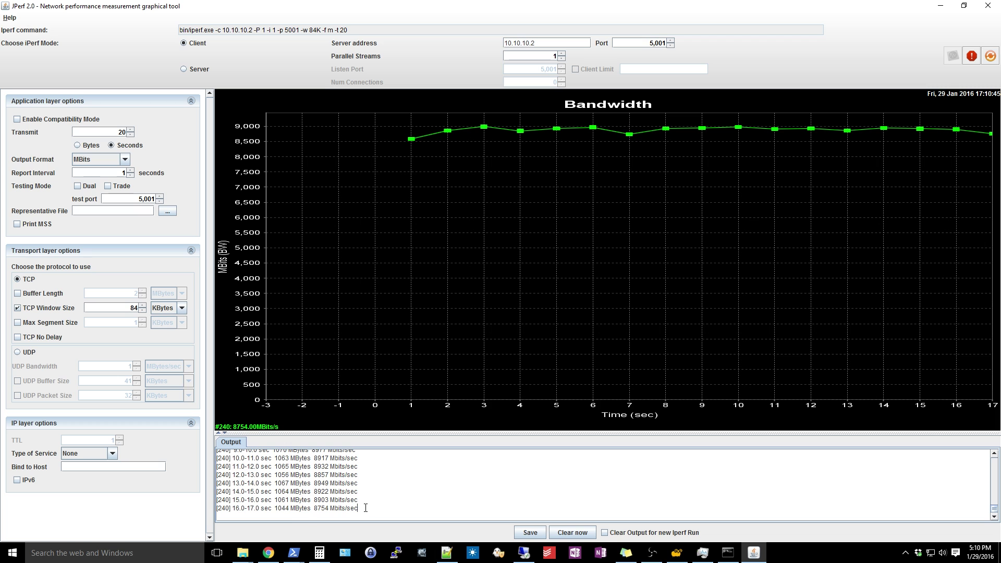
Step: Let the test finish at about 8,884 Mbits/sec, then read the PowerShell server's 8.89 Gbits/sec summary
left_click_drag(359, 509, 274, 509)
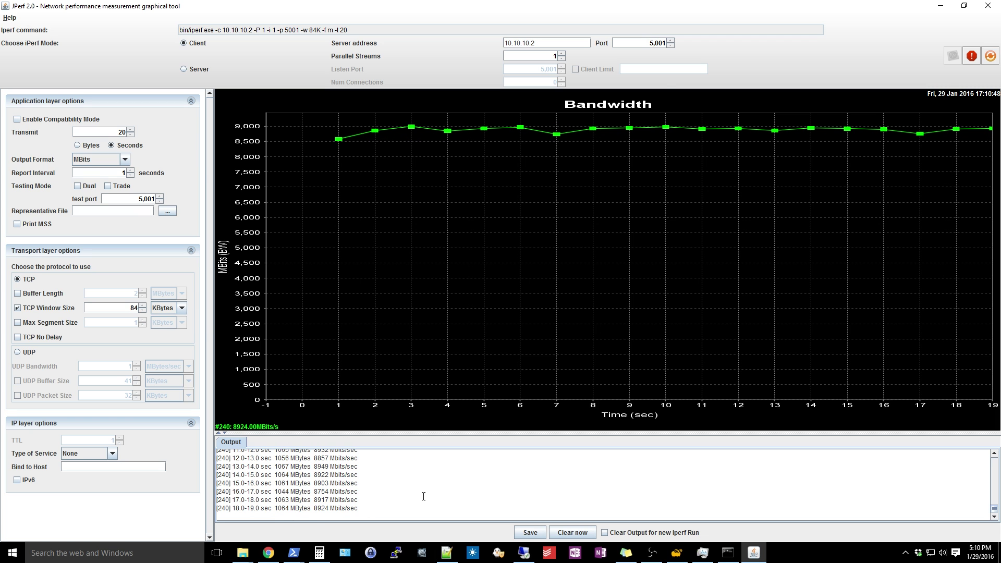
key("alt+Tab")
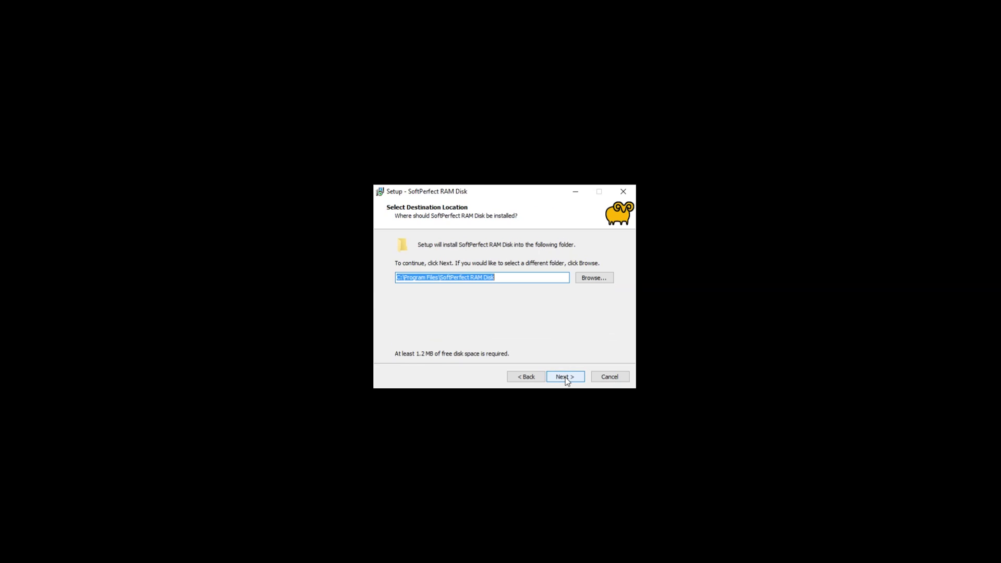
Step: Install SoftPerfect RAM Disk to the default folder and mount a 5120 MB NTFS RAM disk as X:
left_click(566, 378)
left_click(565, 378)
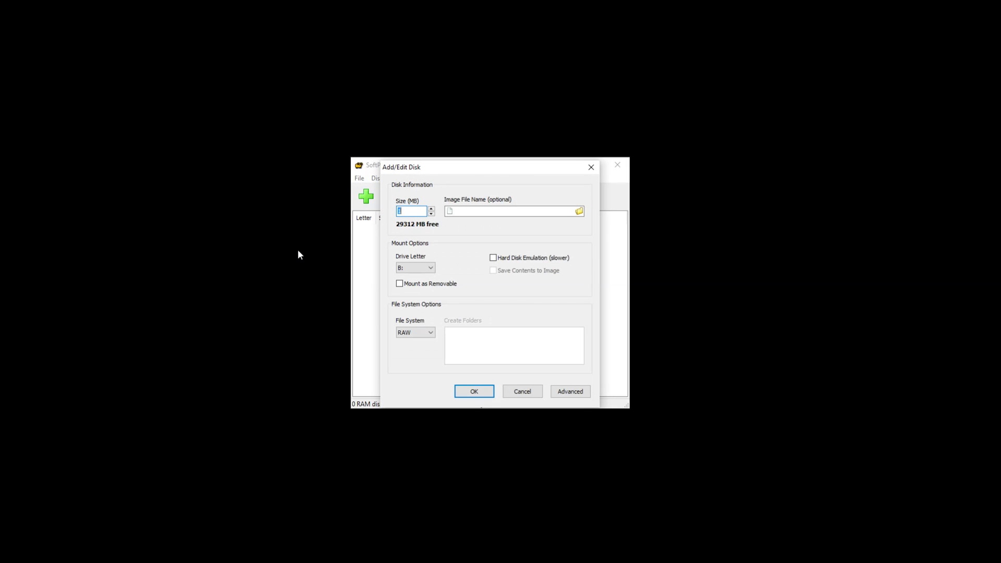
type("5120")
left_click(414, 268)
left_click(417, 408)
left_click(415, 332)
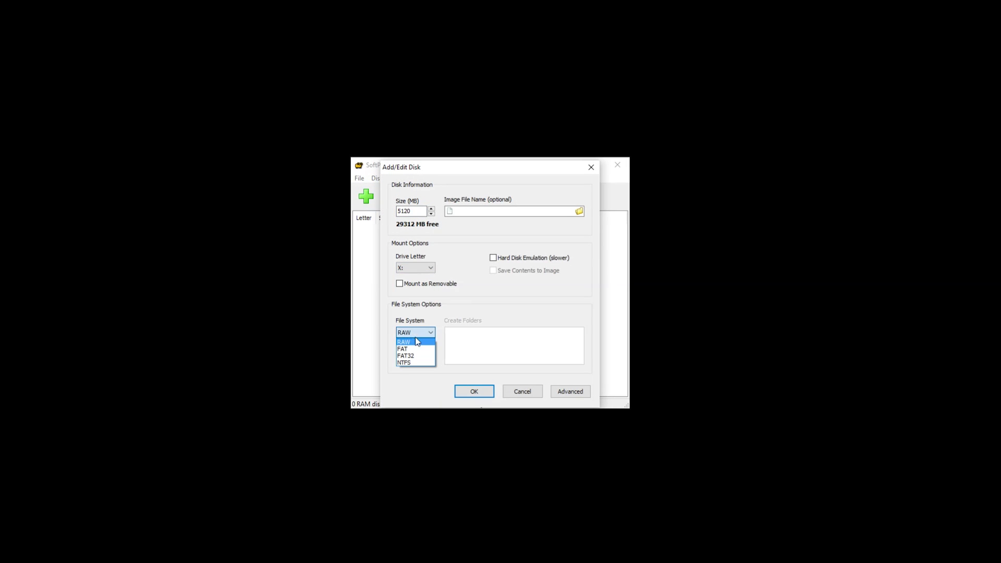
left_click(419, 365)
left_click(560, 394)
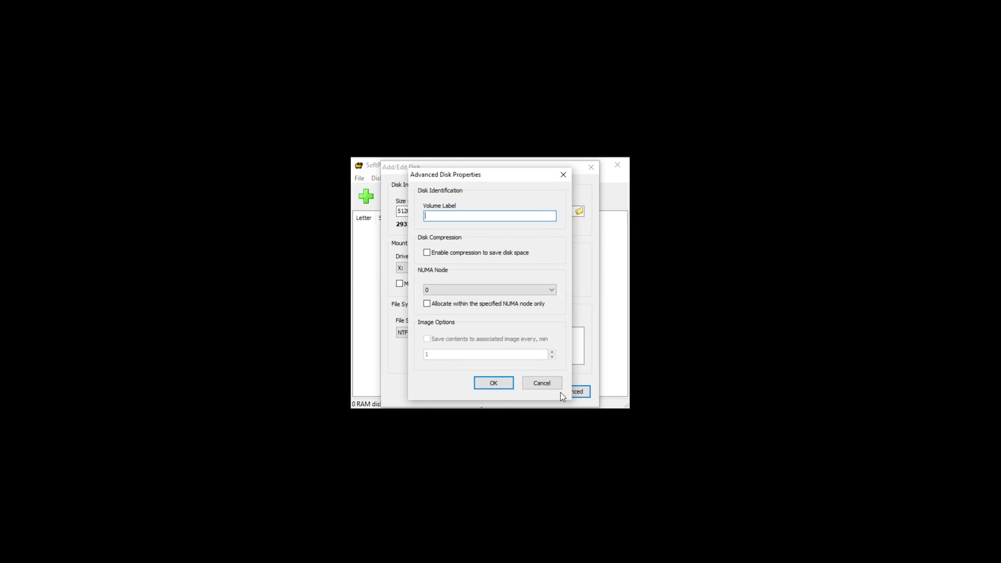
left_click(509, 381)
left_click(474, 392)
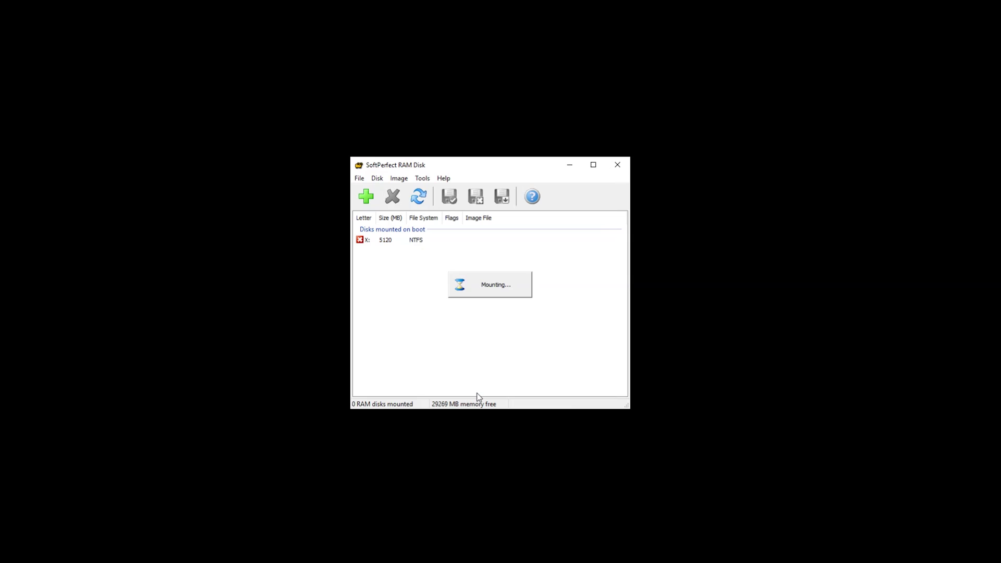
left_click(412, 241)
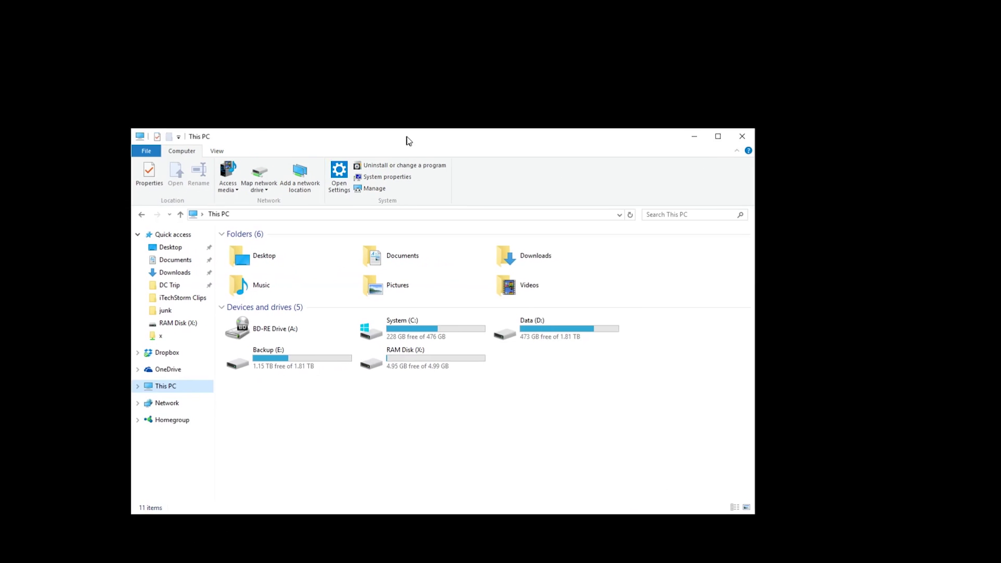
Step: Open RAM Disk (X:), copy the CentOS-5.5 DVD-1of2 ISO from the network x folder into junk, and arrange the windows
left_click_drag(404, 139, 467, 132)
left_click(514, 345)
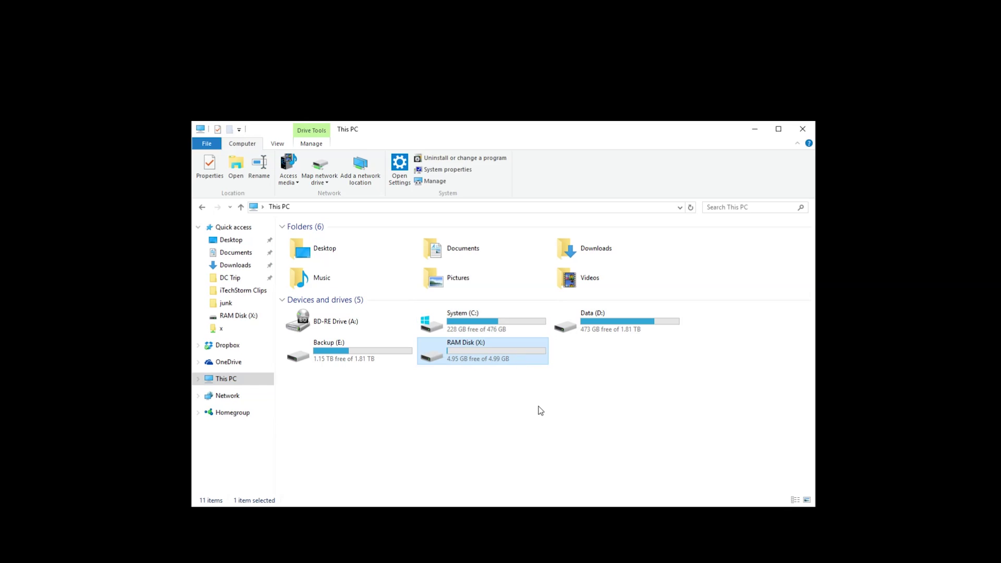
double_click(496, 346)
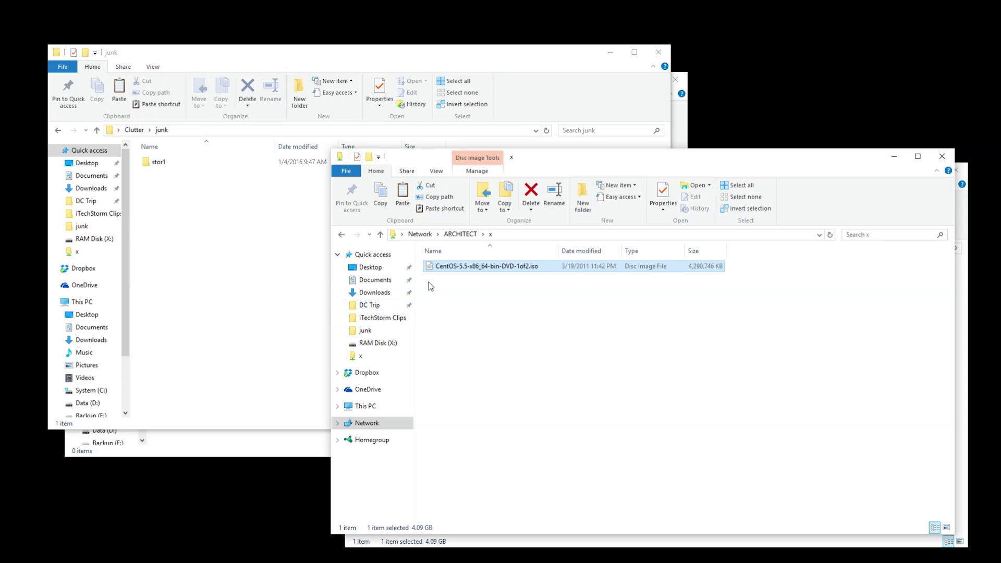
left_click_drag(449, 268, 276, 301)
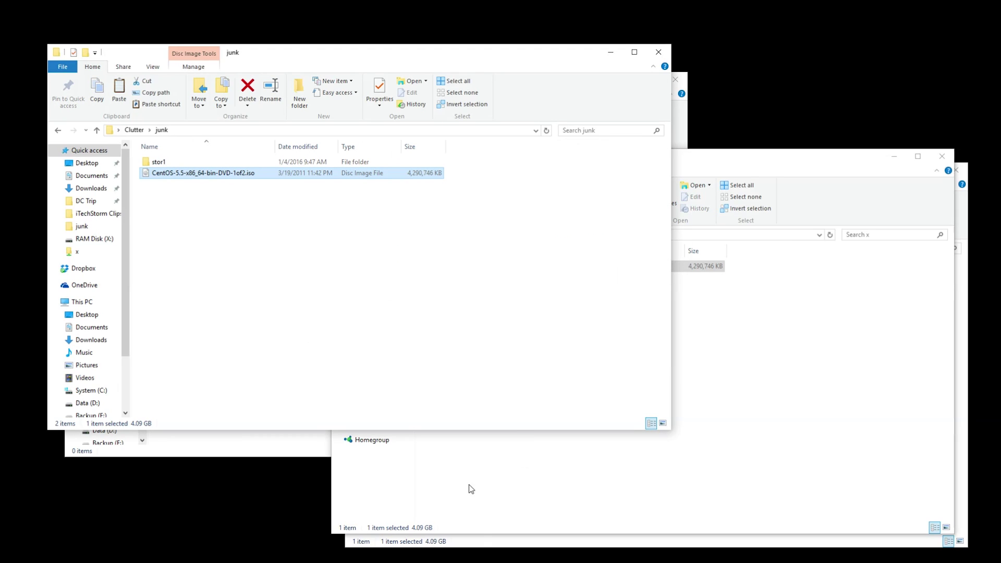
left_click(481, 544)
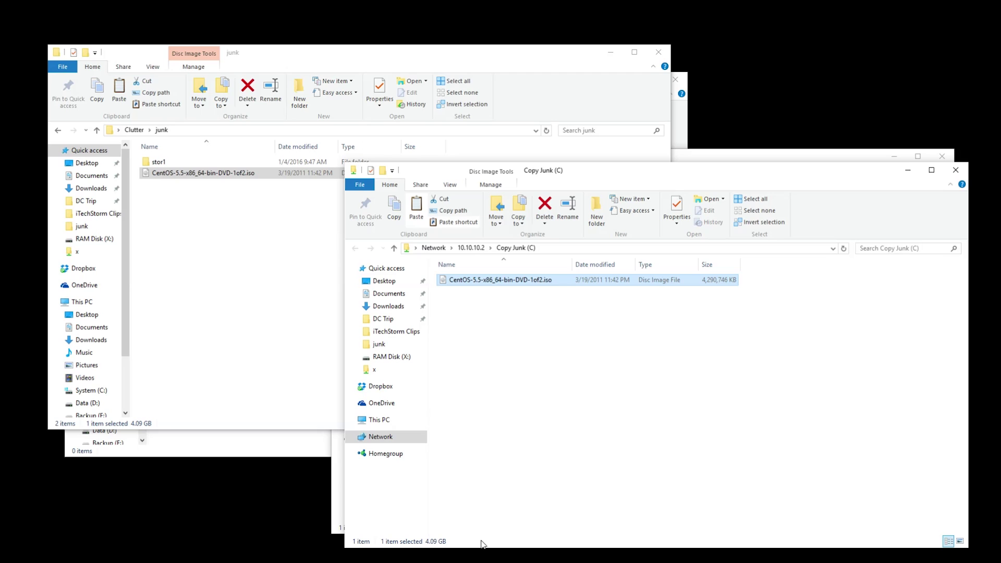
left_click(338, 504)
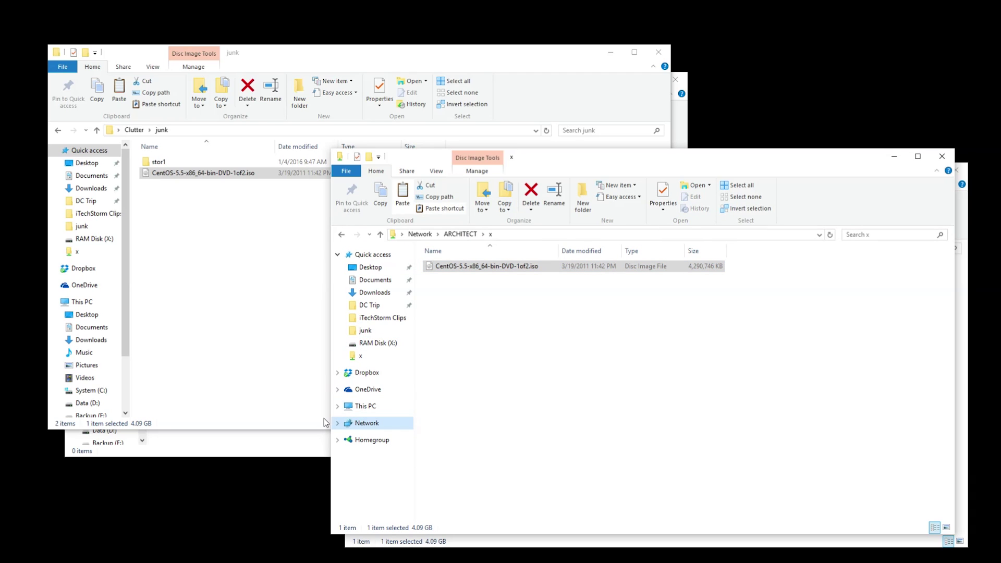
left_click(319, 441)
Step: Drag CentOS-5.5-x86_64-bin-DVD-1of2.iso from the network x folder onto RAM Disk (X:)
left_click(709, 306)
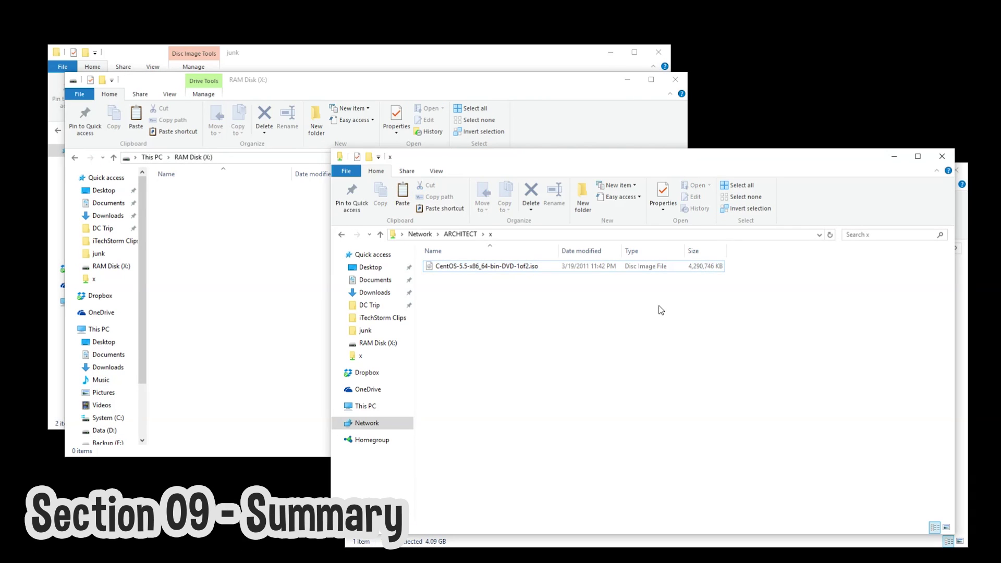
left_click_drag(594, 267, 280, 323)
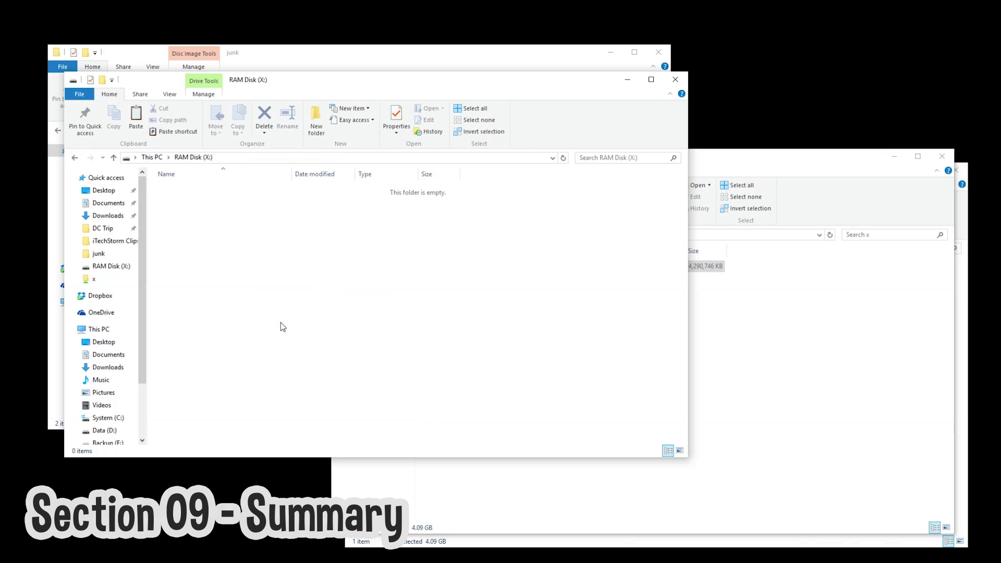